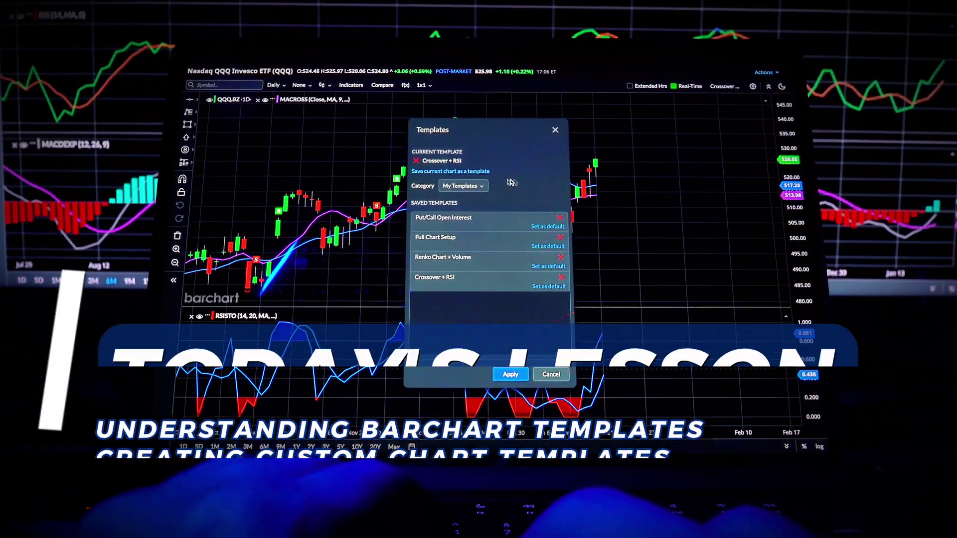
Try the eMACD + Volume, Golden Cross/Death Cross and TTM Squeeze Barchart templates on the chart.
{"action": "left_click", "coordinate": [464, 186]}
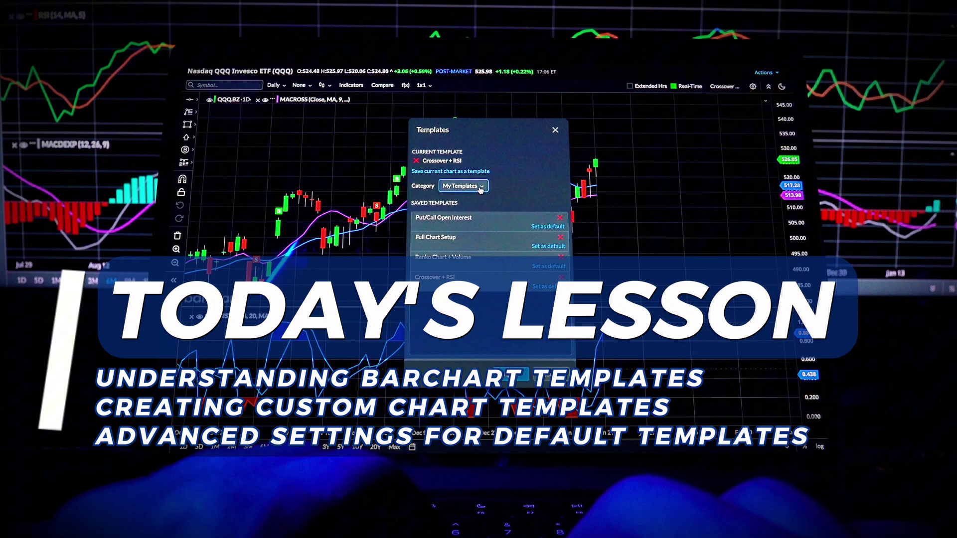
{"action": "left_click", "coordinate": [477, 211]}
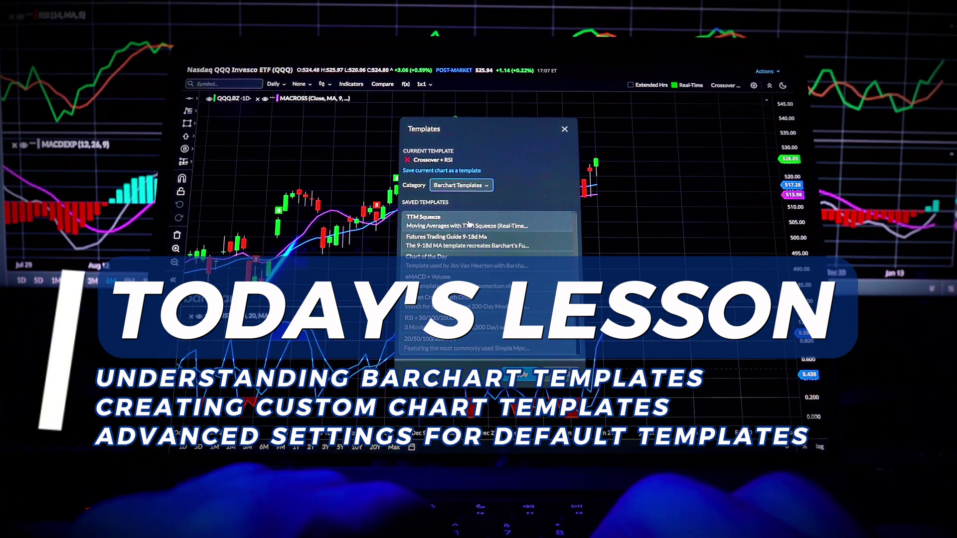
{"action": "left_click", "coordinate": [469, 222]}
{"action": "left_click", "coordinate": [448, 280]}
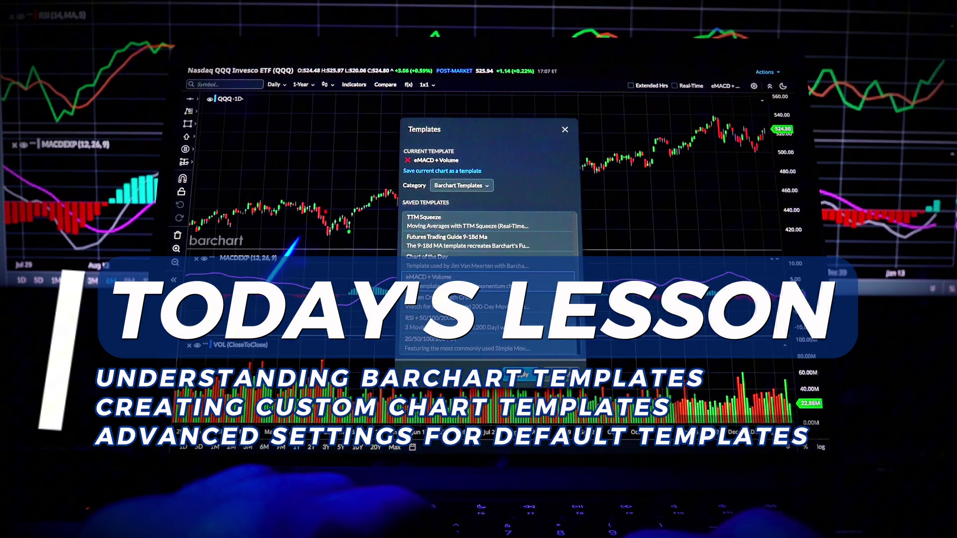
{"action": "left_click", "coordinate": [449, 302]}
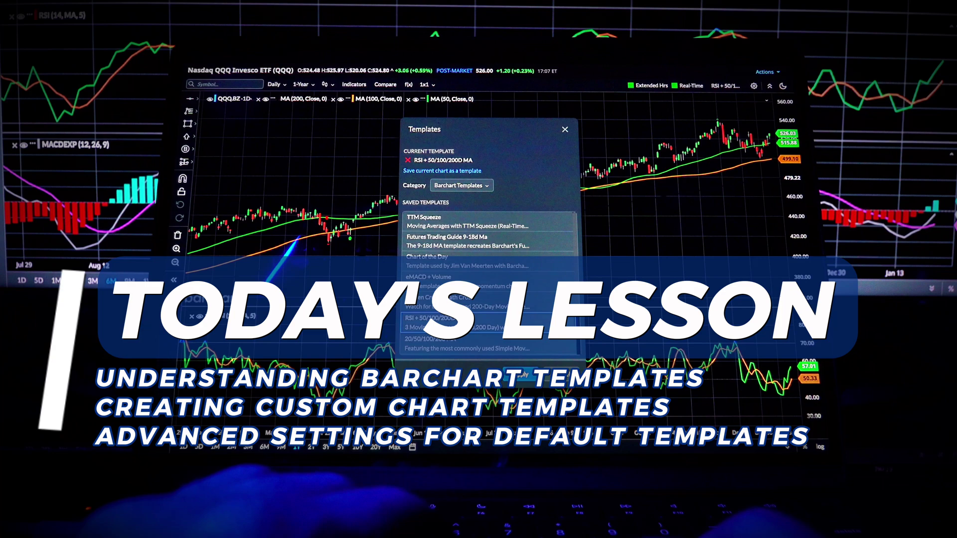
{"action": "left_click", "coordinate": [456, 221]}
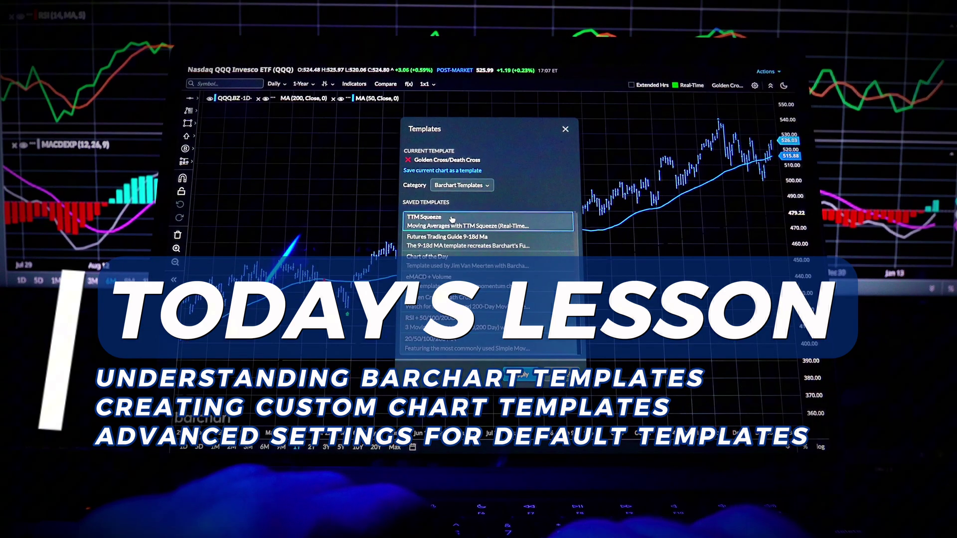
{"action": "key", "text": "Escape"}
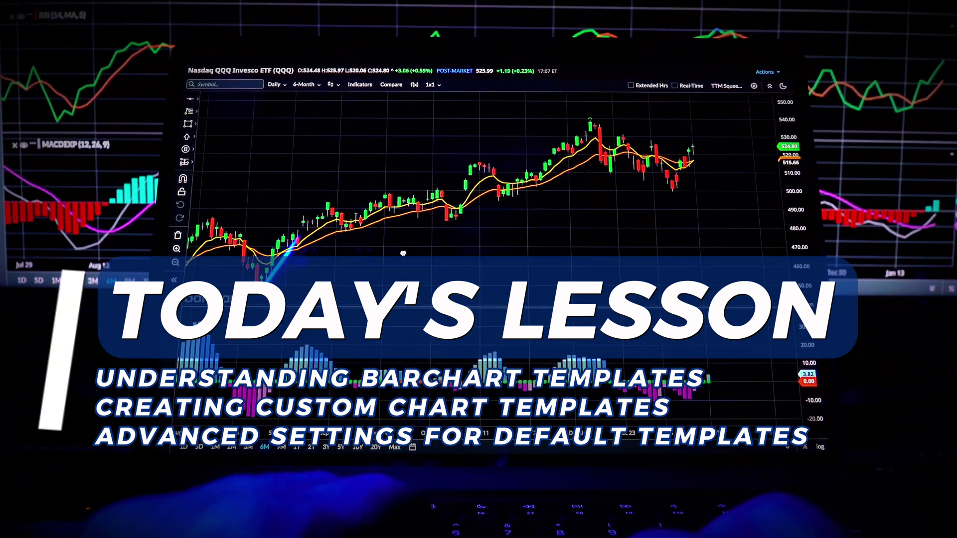
Apply the Full Chart Setup template from My Templates and pan the price chart in time.
{"action": "left_click", "coordinate": [728, 85]}
{"action": "left_click", "coordinate": [465, 185]}
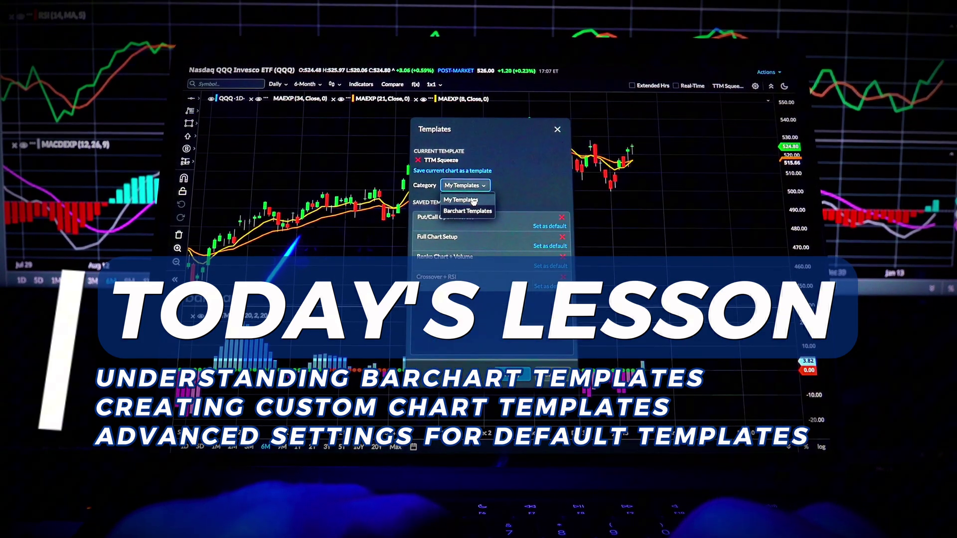
{"action": "left_click", "coordinate": [467, 242]}
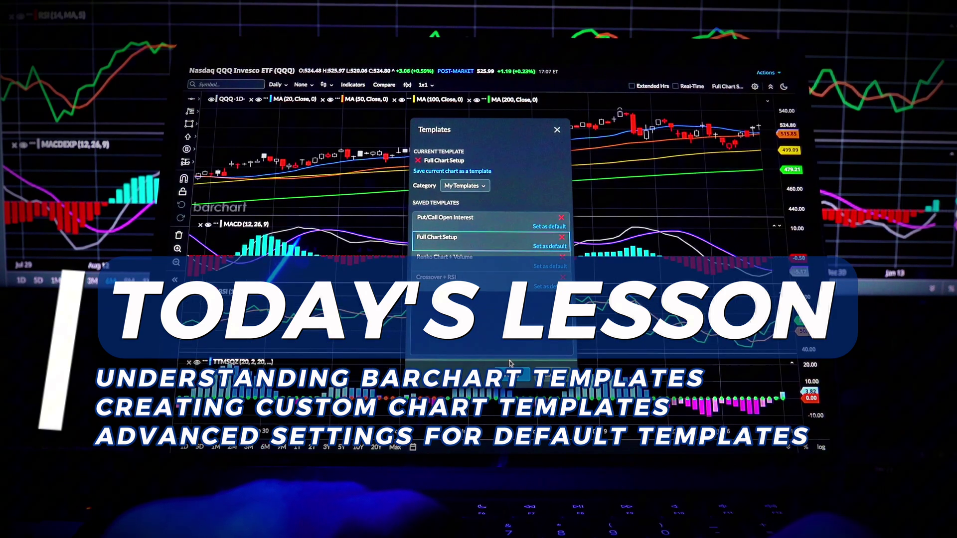
{"action": "left_click_drag", "start_coordinate": [546, 283], "coordinate": [474, 163]}
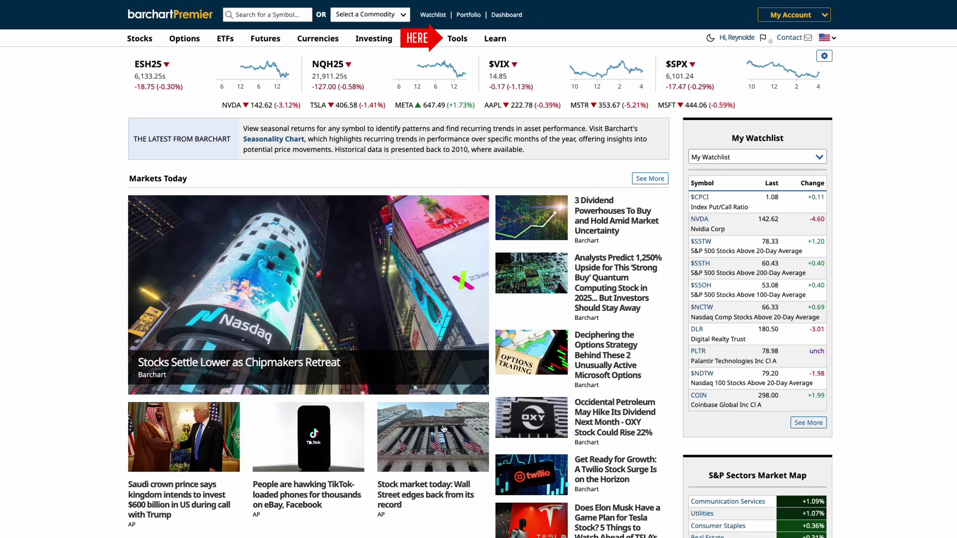
Go to the Barchart Chart Templates page from the Tools menu.
{"action": "scroll", "coordinate": [444, 188], "scroll_direction": "down", "scroll_amount": 1}
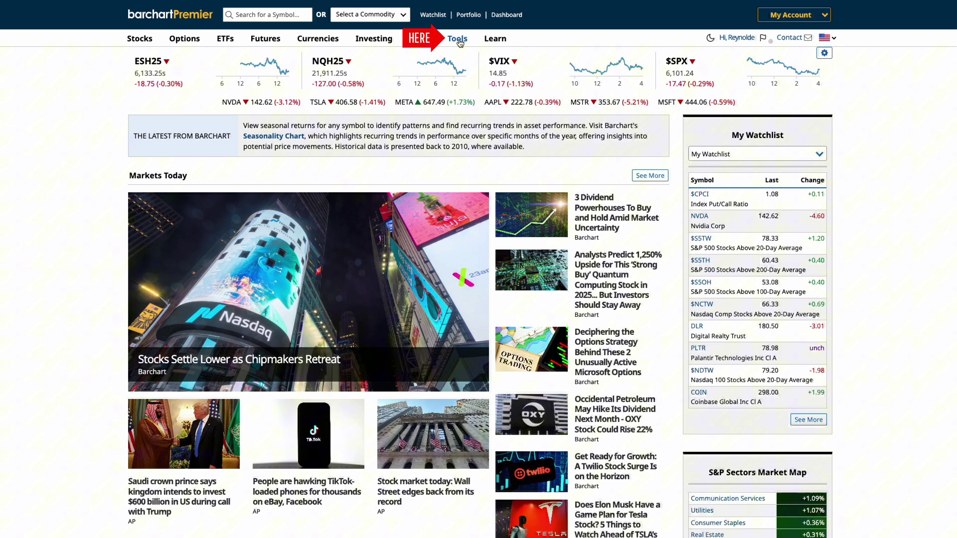
{"action": "mouse_move", "coordinate": [459, 43]}
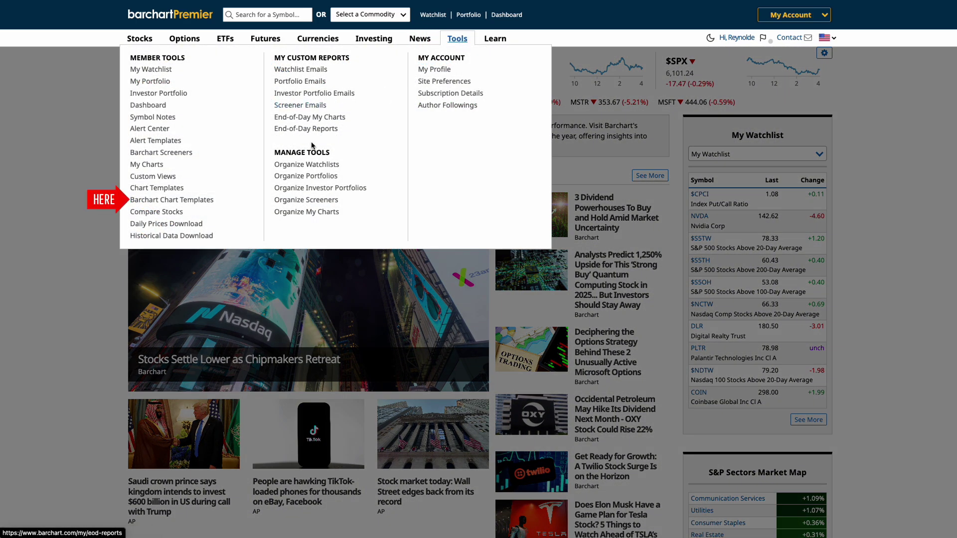
{"action": "left_click", "coordinate": [207, 200]}
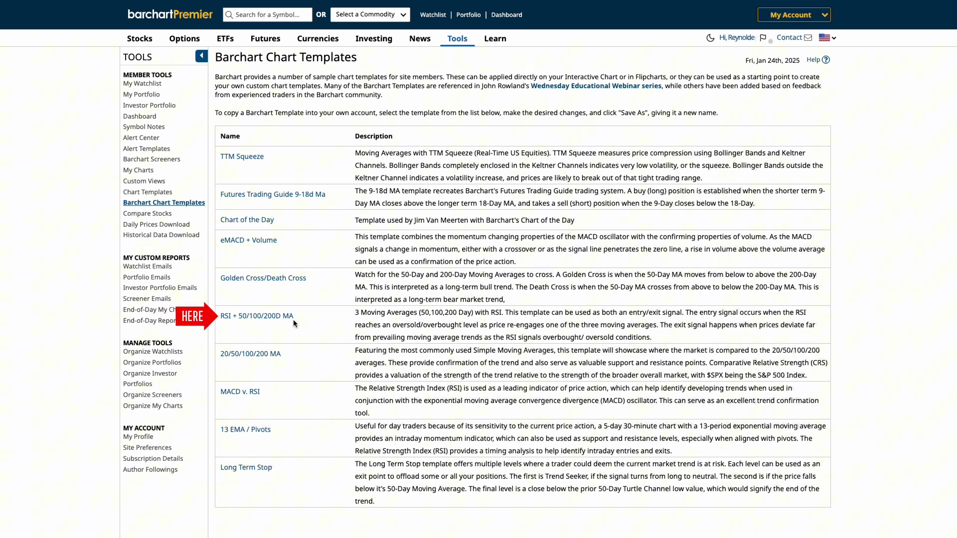
Open RSI + 50/100/200D MA and keep Daily bars, 1-Year range and Candlestick Open-to-Close.
{"action": "left_click", "coordinate": [256, 321]}
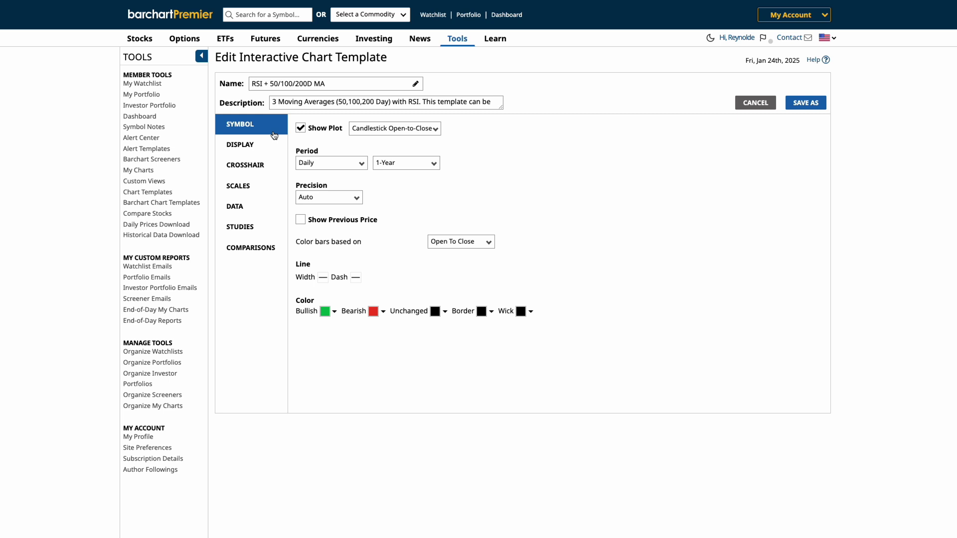
{"action": "left_click", "coordinate": [362, 165]}
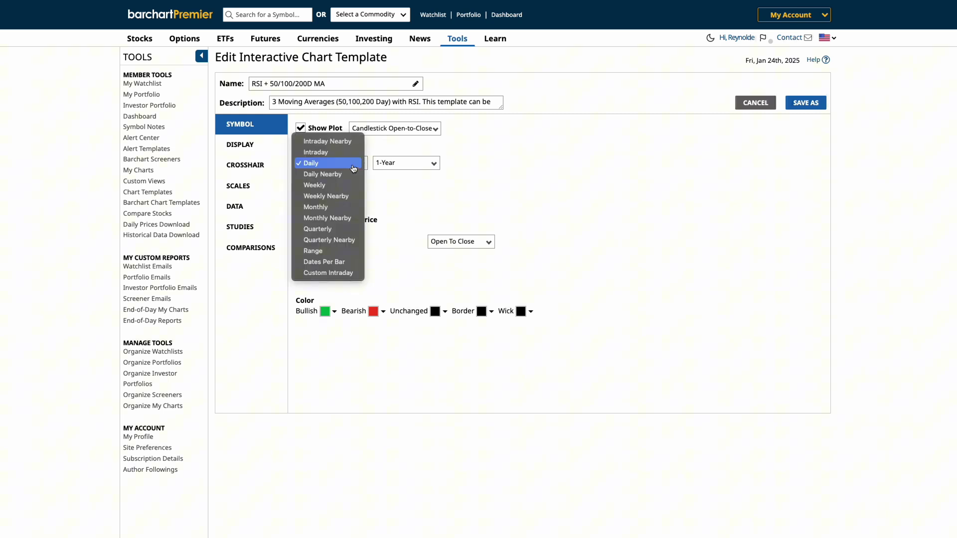
{"action": "left_click", "coordinate": [401, 185]}
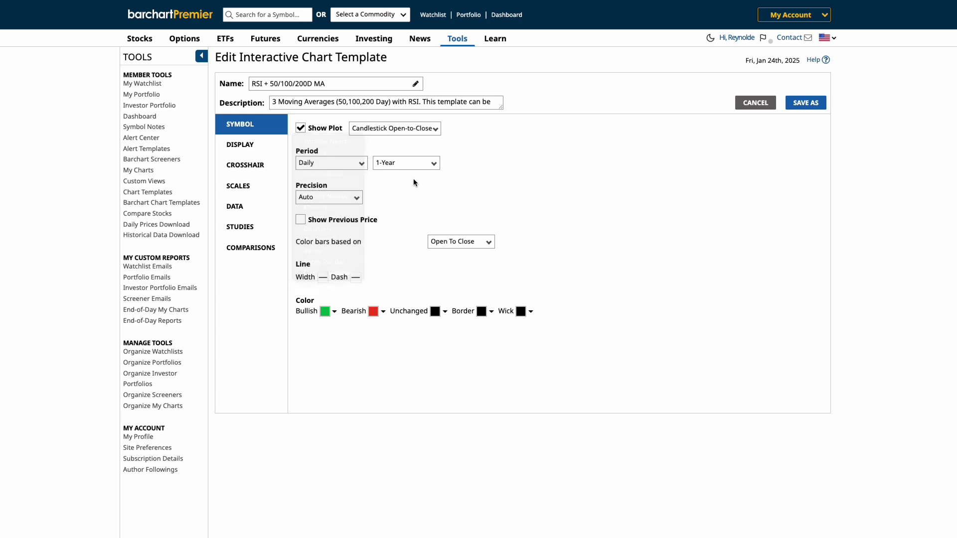
{"action": "left_click", "coordinate": [398, 167]}
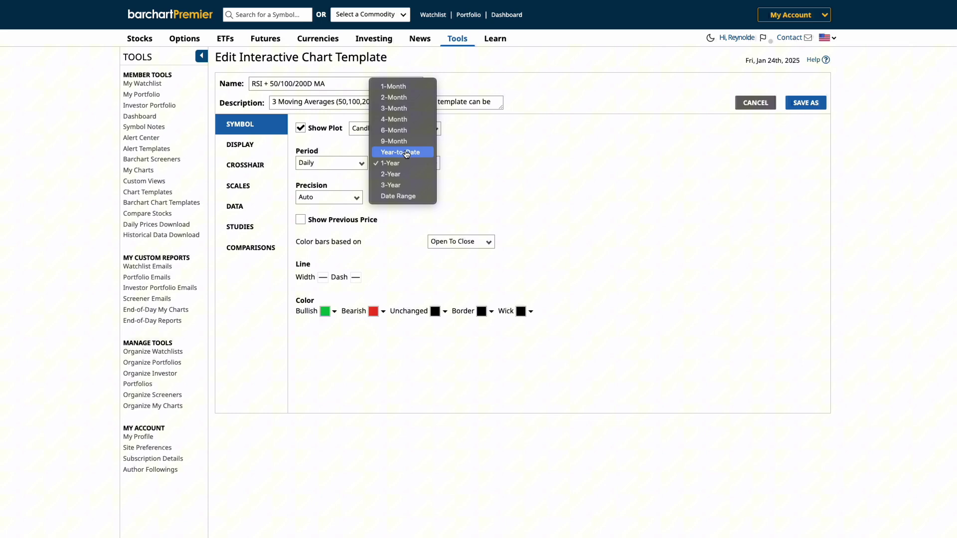
{"action": "left_click", "coordinate": [396, 163]}
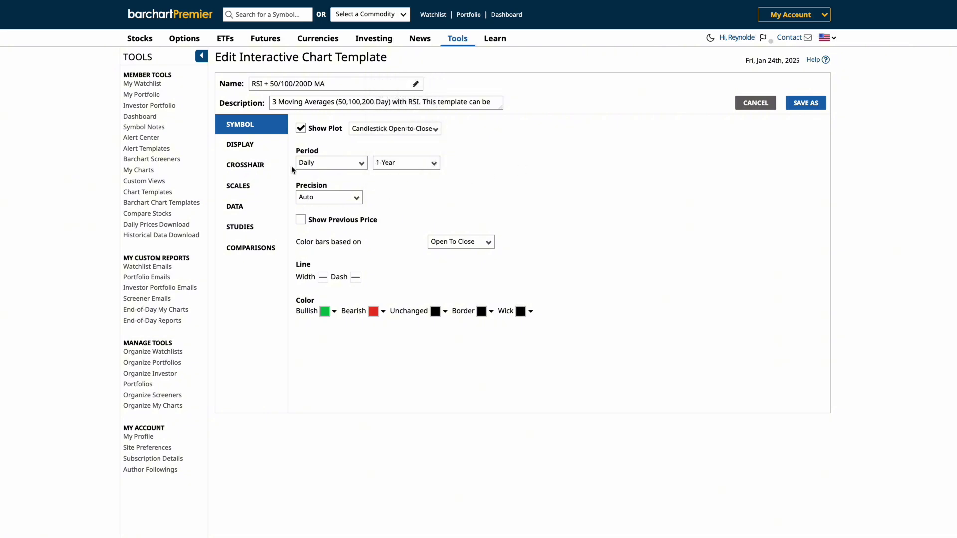
{"action": "left_click", "coordinate": [377, 131]}
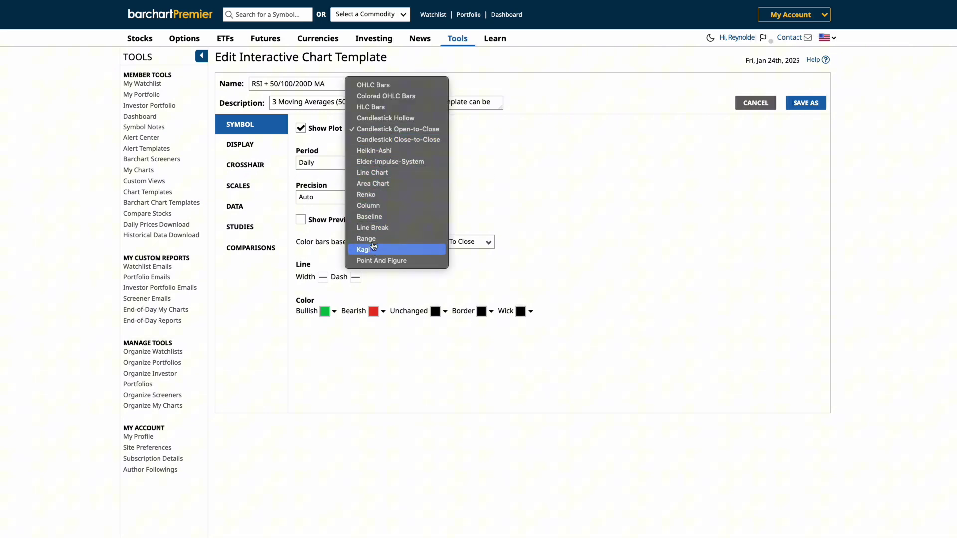
{"action": "left_click", "coordinate": [394, 129]}
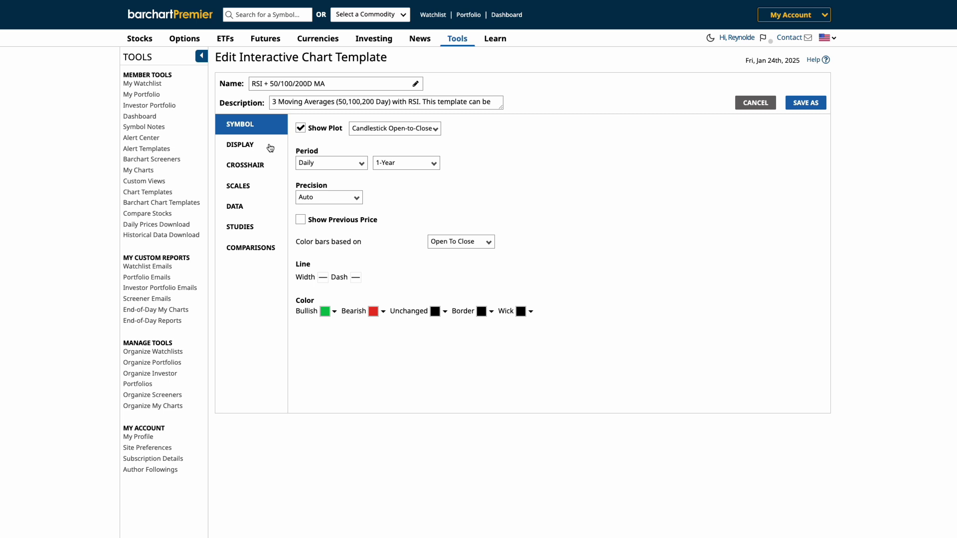
Review the template's Display, Crosshair, Scales and Data settings.
{"action": "left_click", "coordinate": [270, 148]}
{"action": "left_click", "coordinate": [267, 167]}
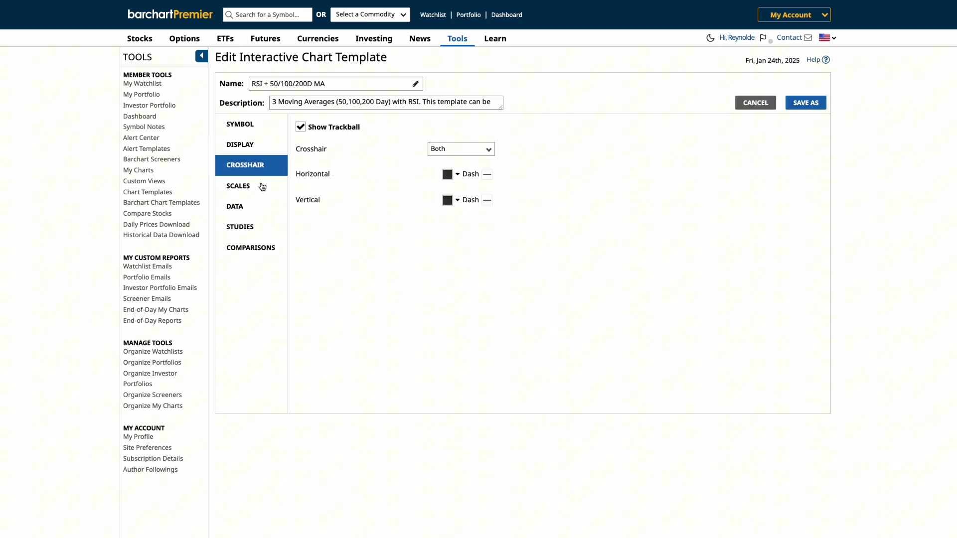
{"action": "left_click", "coordinate": [262, 187]}
{"action": "left_click", "coordinate": [260, 208]}
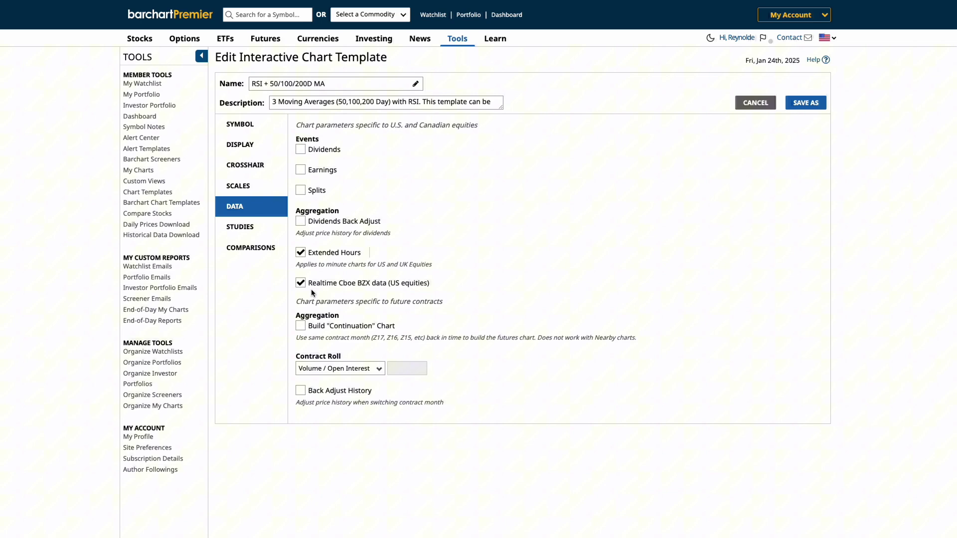
Remove the Moving Average (100,Close,0) study and add MACD Oscillator with default 12,26,9 settings.
{"action": "left_click", "coordinate": [249, 232]}
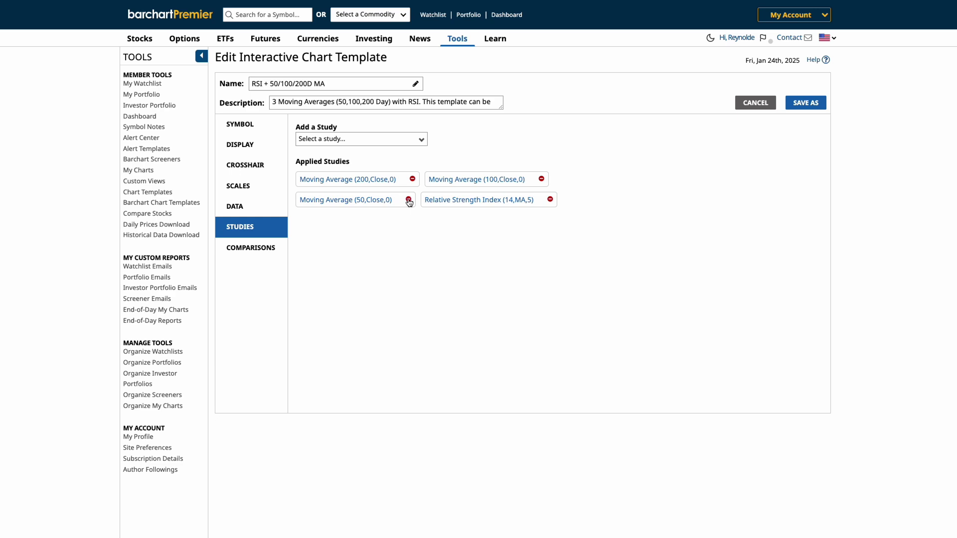
{"action": "left_click", "coordinate": [541, 179]}
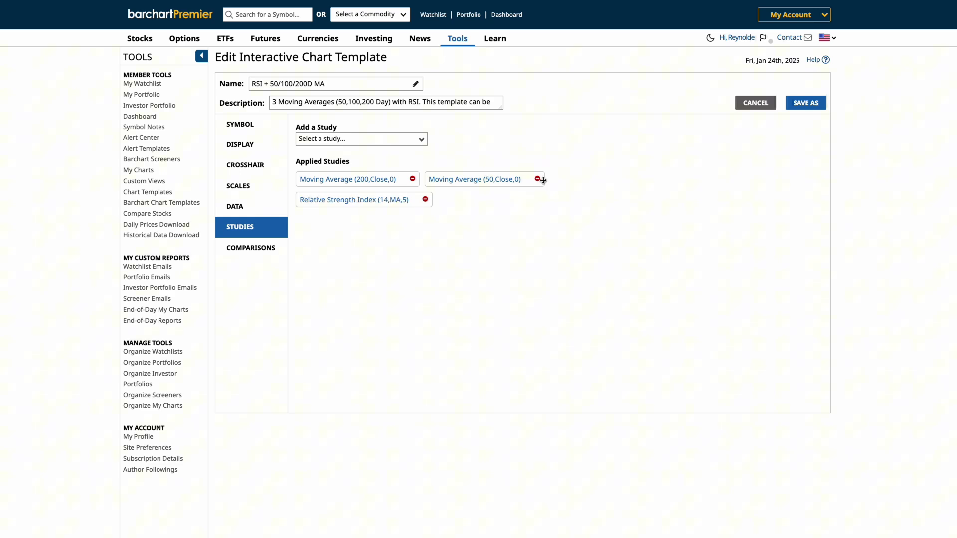
{"action": "left_click", "coordinate": [393, 144]}
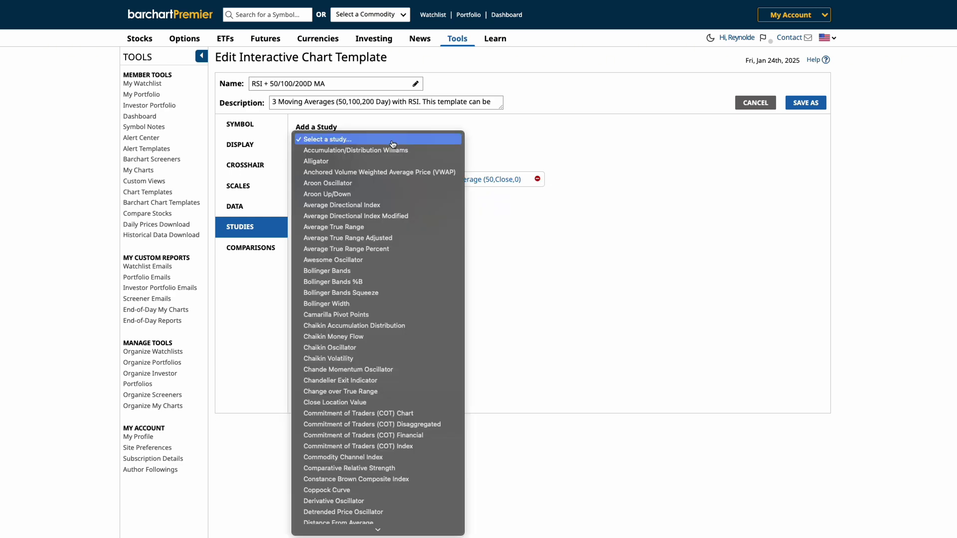
{"action": "scroll", "coordinate": [388, 275], "scroll_direction": "down", "scroll_amount": 10}
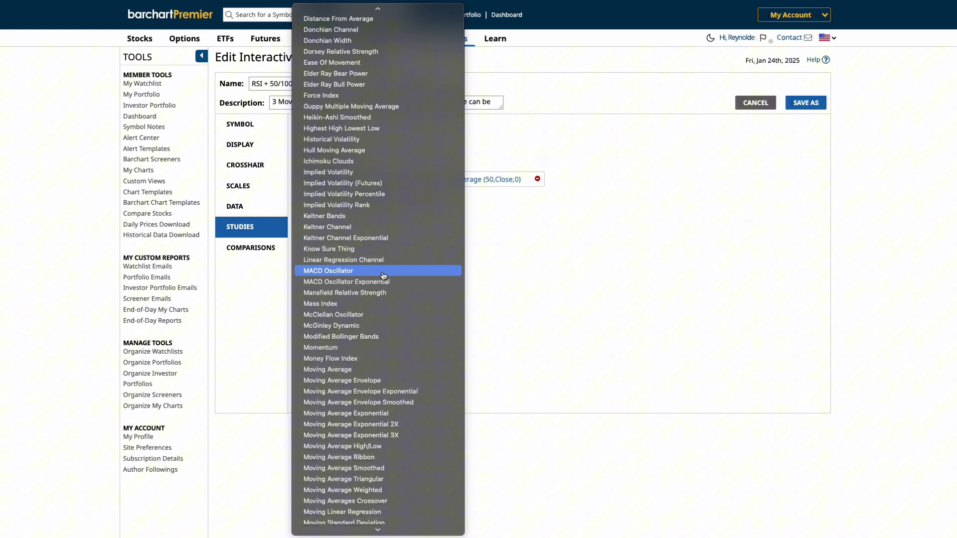
{"action": "scroll", "coordinate": [381, 349], "scroll_direction": "down", "scroll_amount": 3}
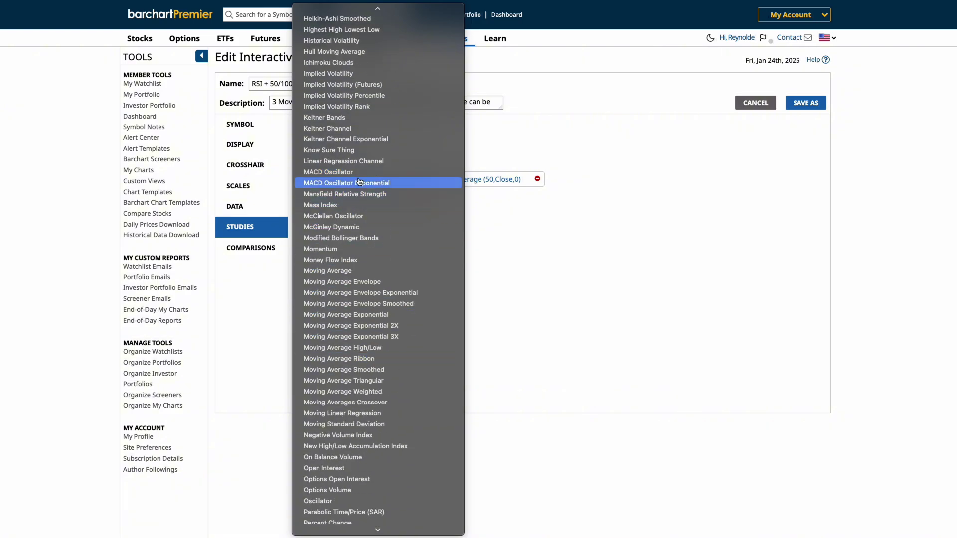
{"action": "left_click", "coordinate": [358, 172]}
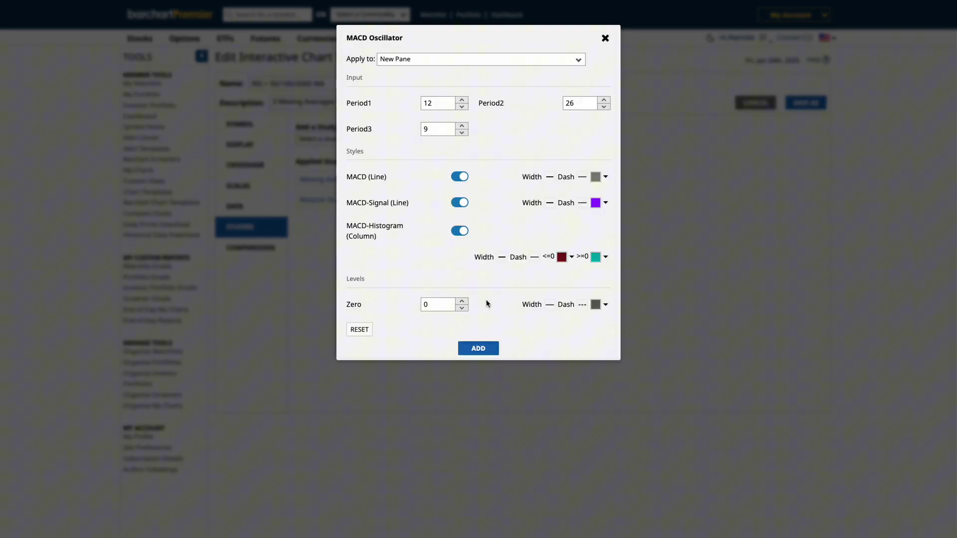
{"action": "left_click", "coordinate": [477, 349]}
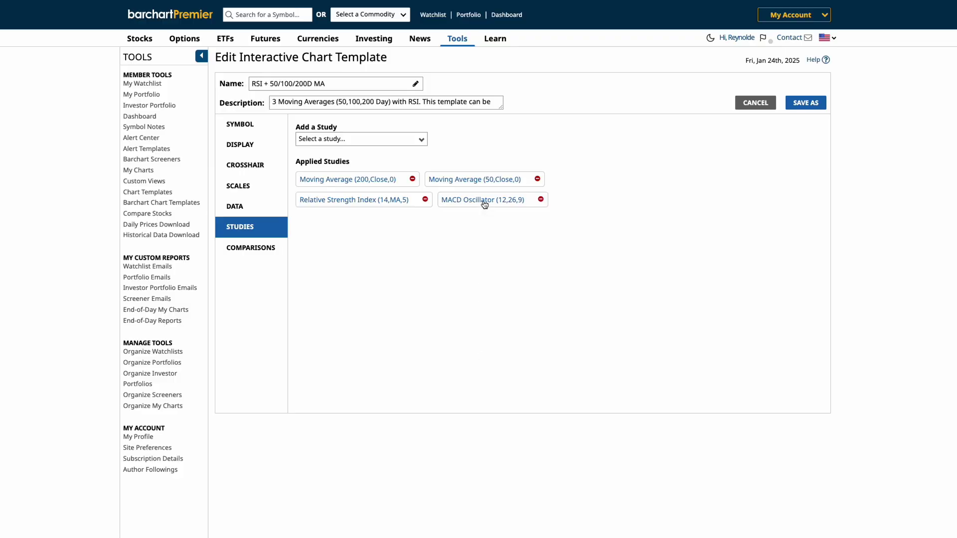
Open the Comparisons settings and check the index list without adding any index.
{"action": "left_click", "coordinate": [261, 250]}
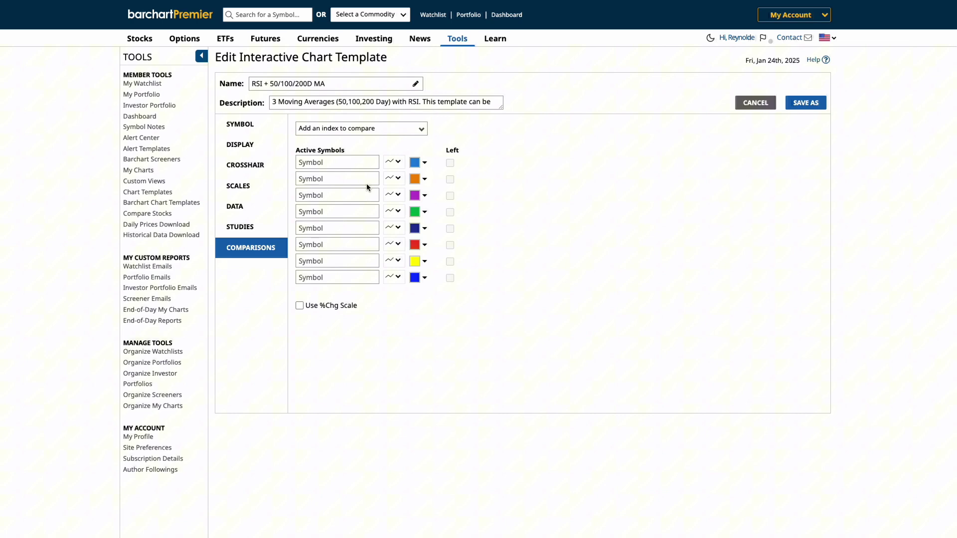
{"action": "left_click", "coordinate": [385, 130]}
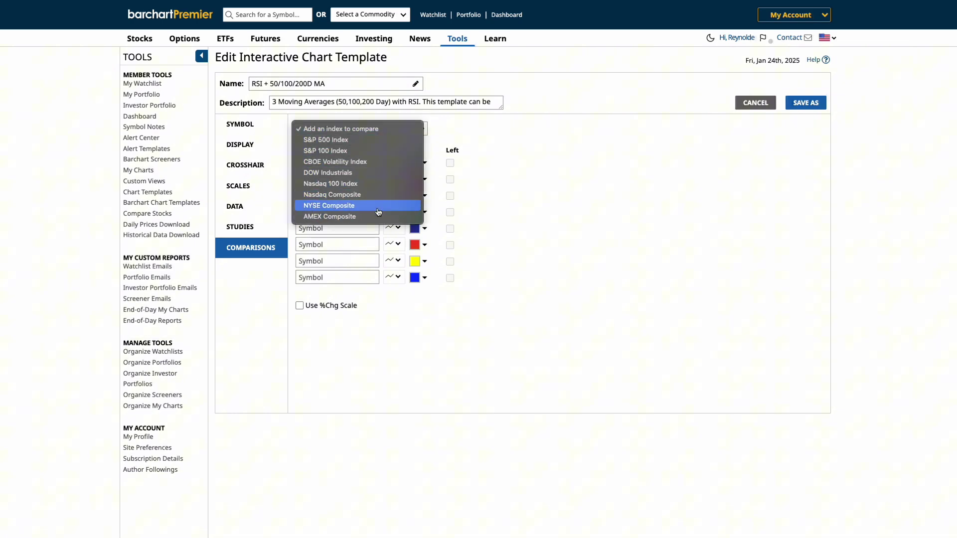
{"action": "left_click", "coordinate": [463, 131]}
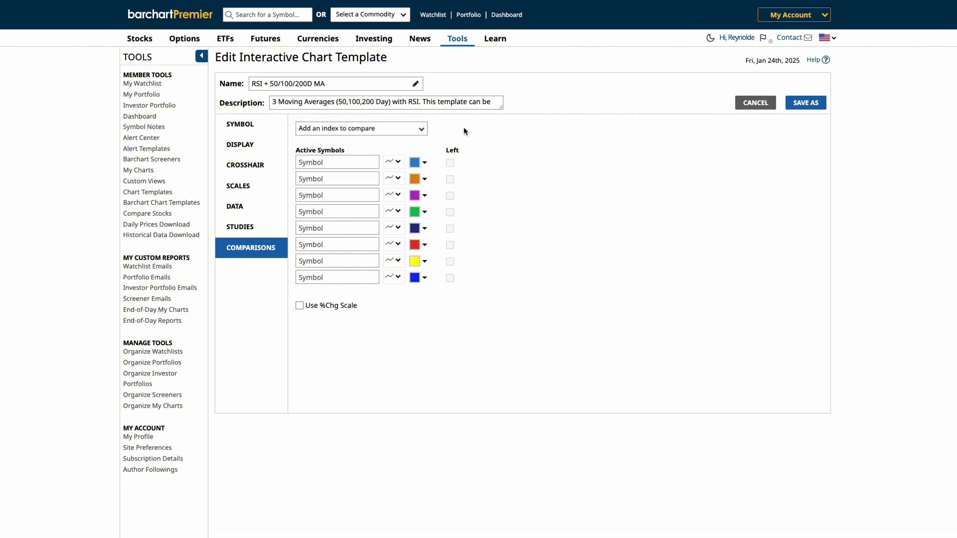
Set the description to 'My New Template details' and rename the template to 'RSI + MA + MACD'.
{"action": "left_click", "coordinate": [439, 106]}
{"action": "key", "text": "ctrl+a"}
{"action": "type", "text": "My New Template detail"}
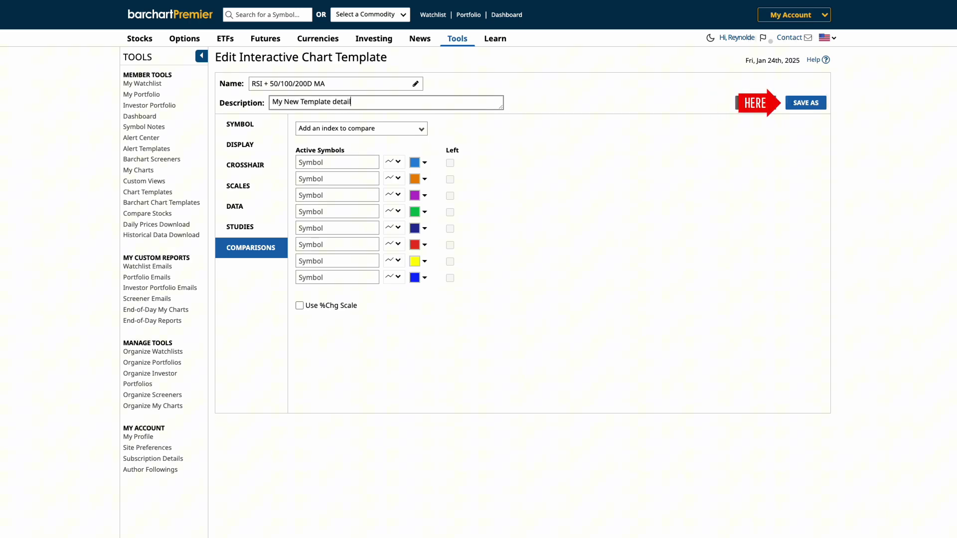
{"action": "type", "text": "s"}
{"action": "left_click_drag", "start_coordinate": [277, 84], "coordinate": [291, 84]}
{"action": "key", "text": "BackSpace"}
{"action": "key", "text": "End"}
{"action": "type", "text": "+ MACD"}
Save the edited template as a new copy named RSI + MA + MACD.
{"action": "left_click", "coordinate": [807, 102]}
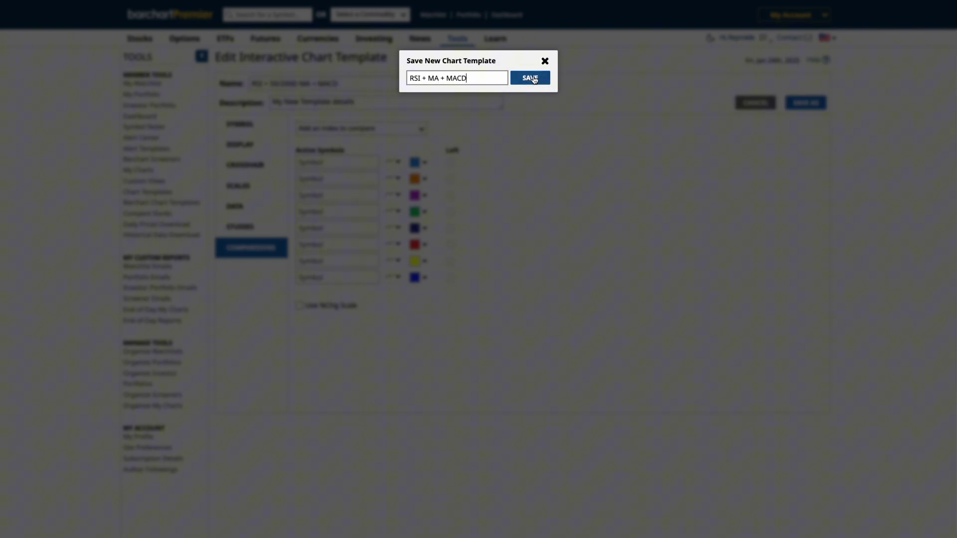
{"action": "left_click", "coordinate": [531, 78]}
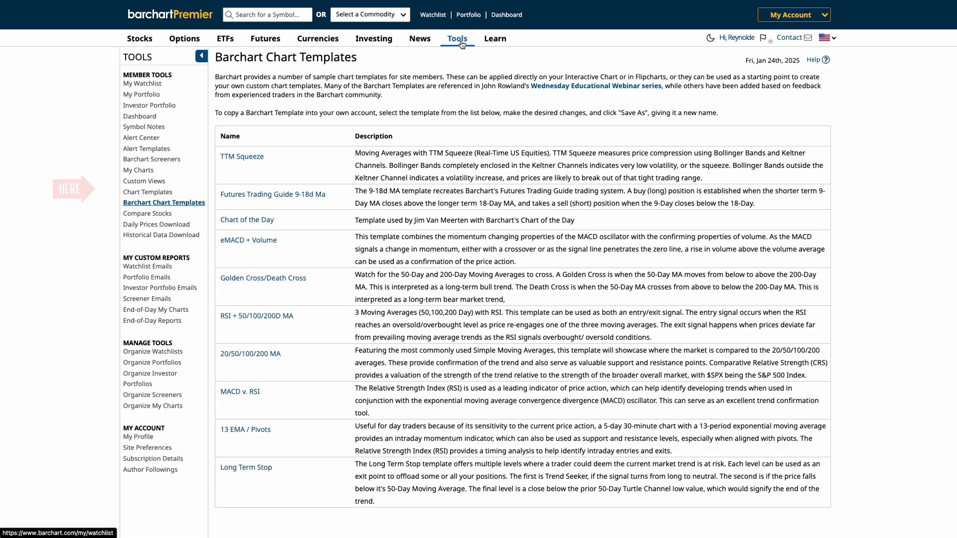
{"action": "mouse_move", "coordinate": [457, 40]}
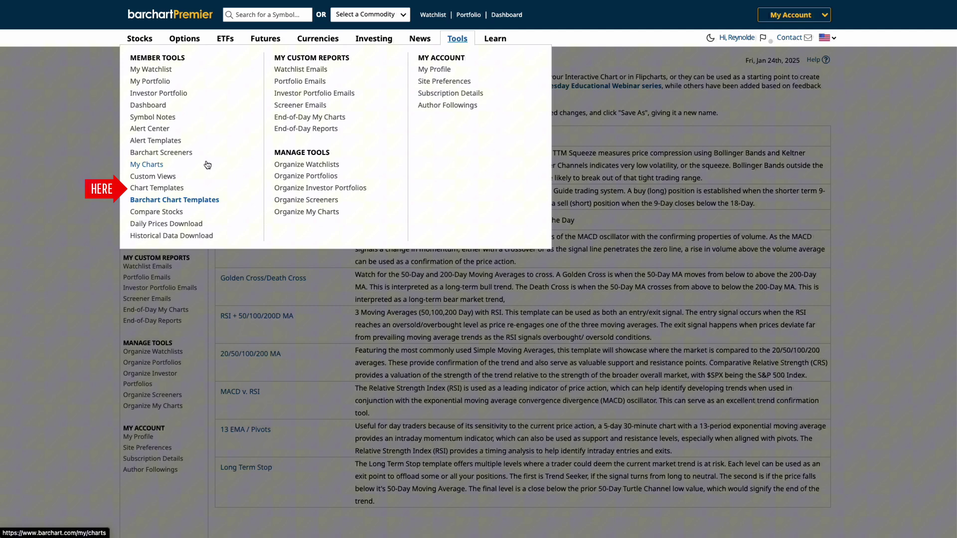
Create a new interactive template named 'My New Template' from the Chart Templates list.
{"action": "left_click", "coordinate": [176, 189]}
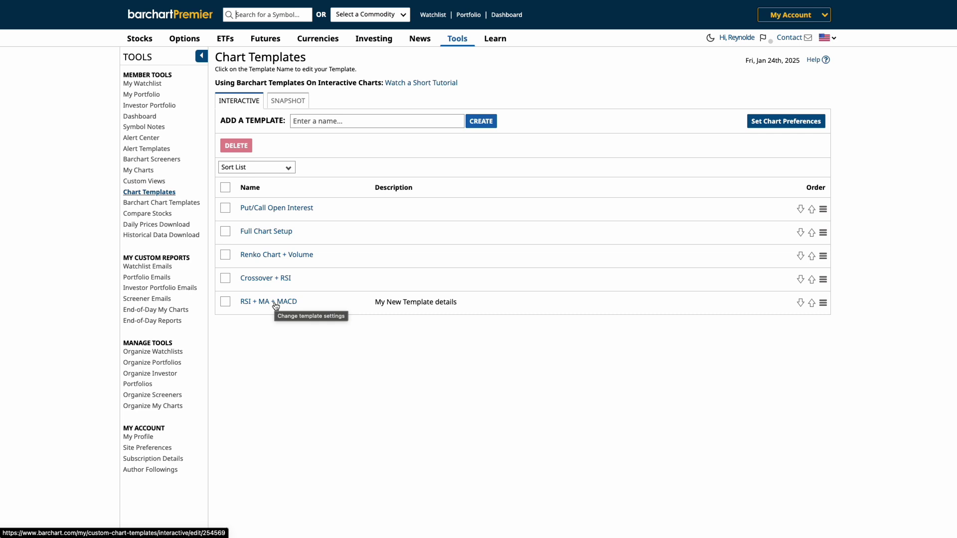
{"action": "left_click", "coordinate": [393, 121]}
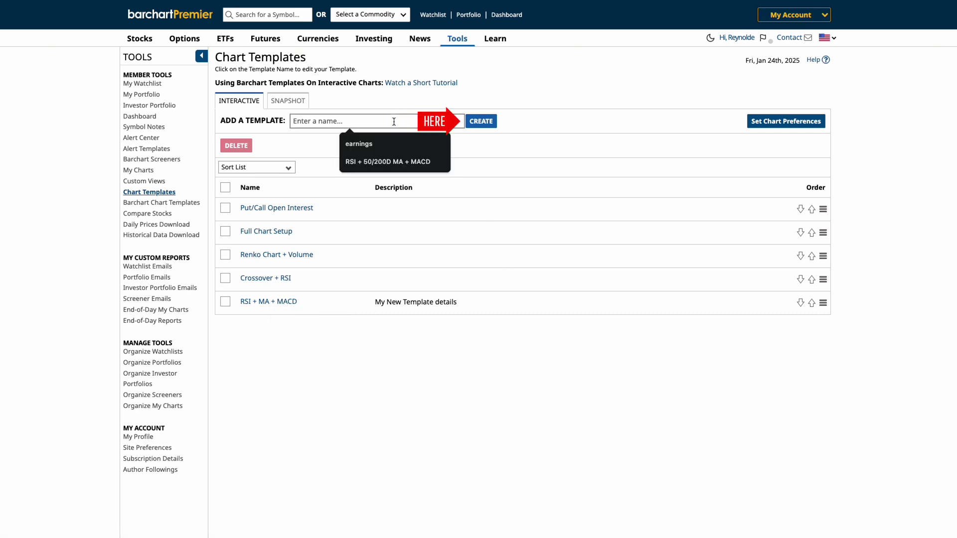
{"action": "type", "text": "My New Template"}
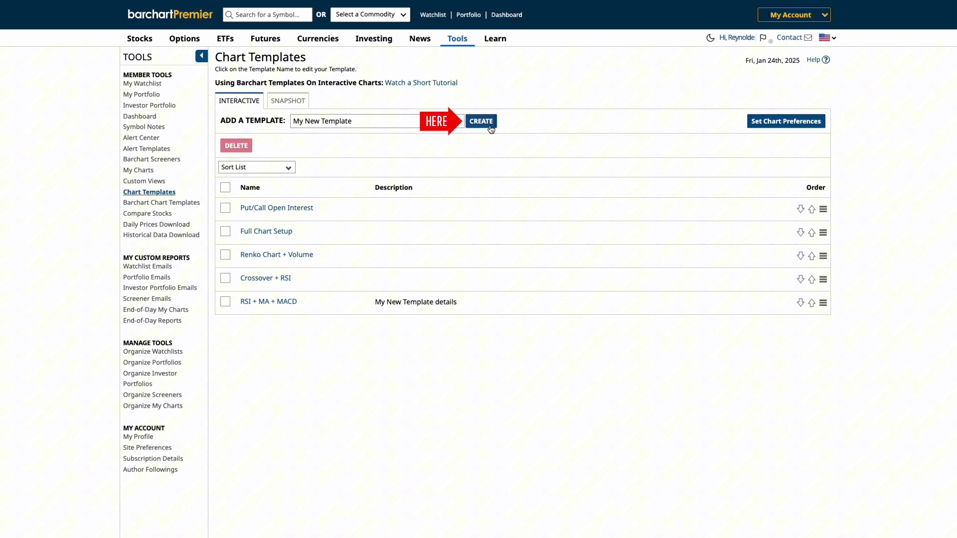
{"action": "left_click", "coordinate": [482, 122]}
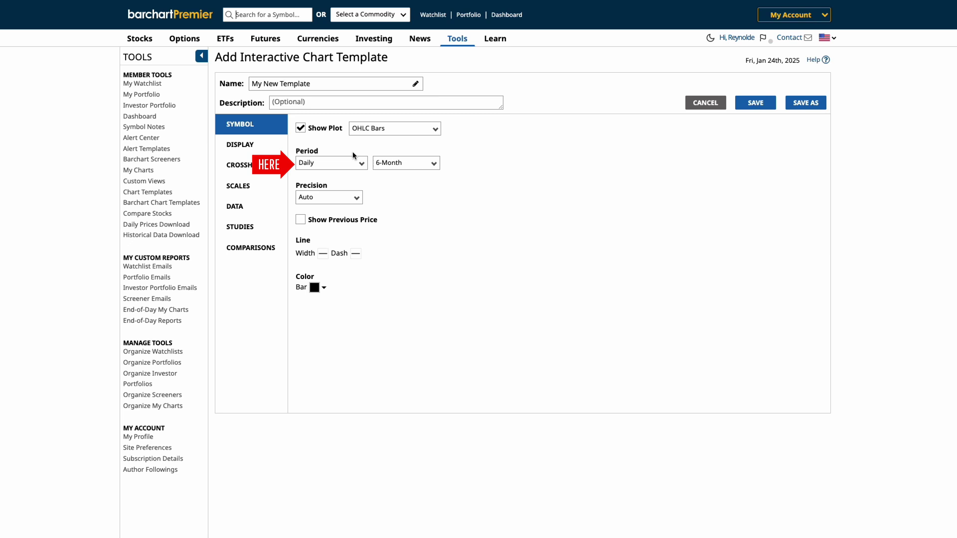
Set the bar style to Candlestick Open-to-Close and add the Bollinger Bands study.
{"action": "left_click", "coordinate": [369, 132]}
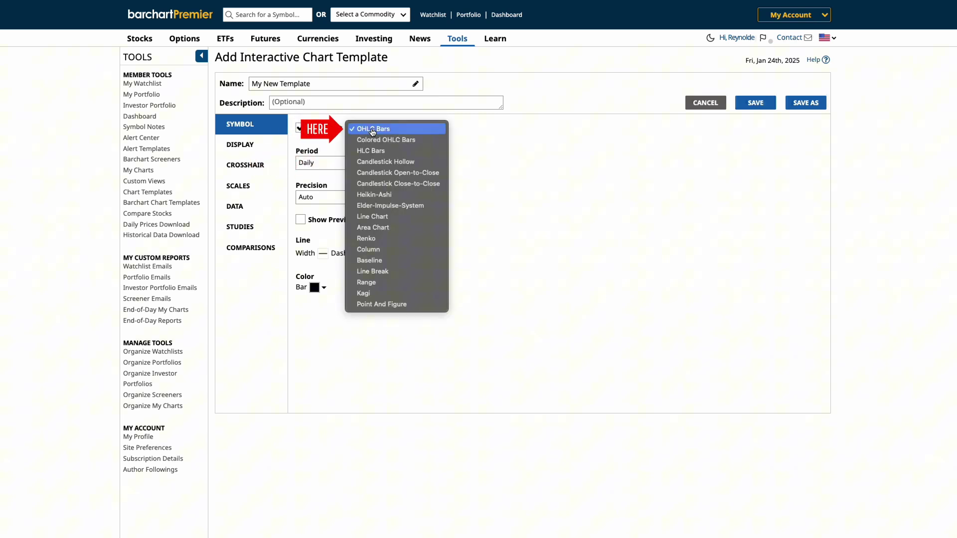
{"action": "left_click", "coordinate": [381, 175]}
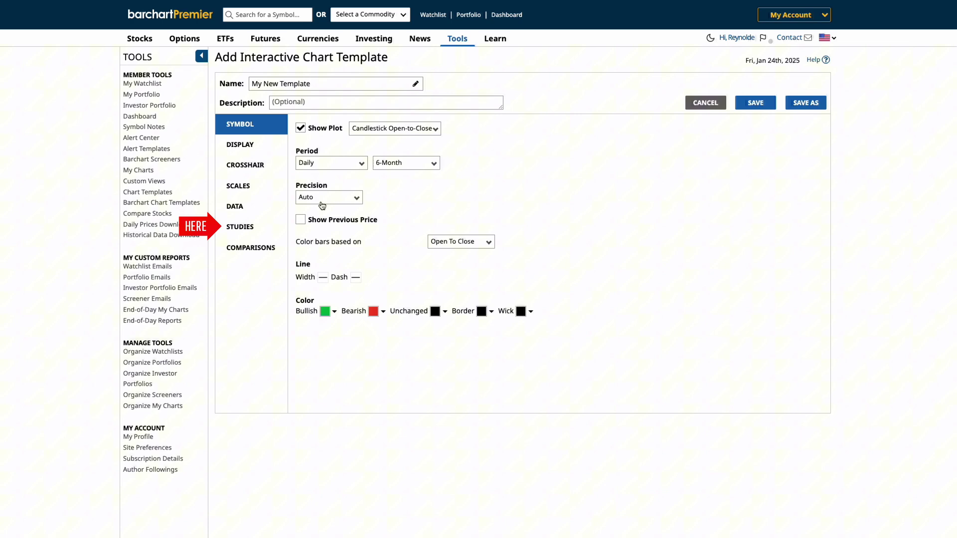
{"action": "left_click", "coordinate": [242, 228]}
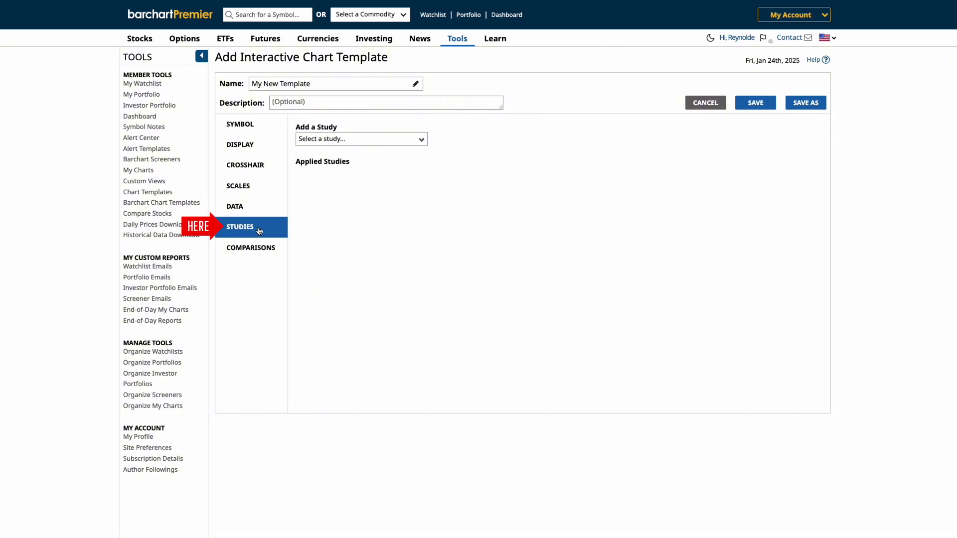
{"action": "left_click", "coordinate": [347, 140]}
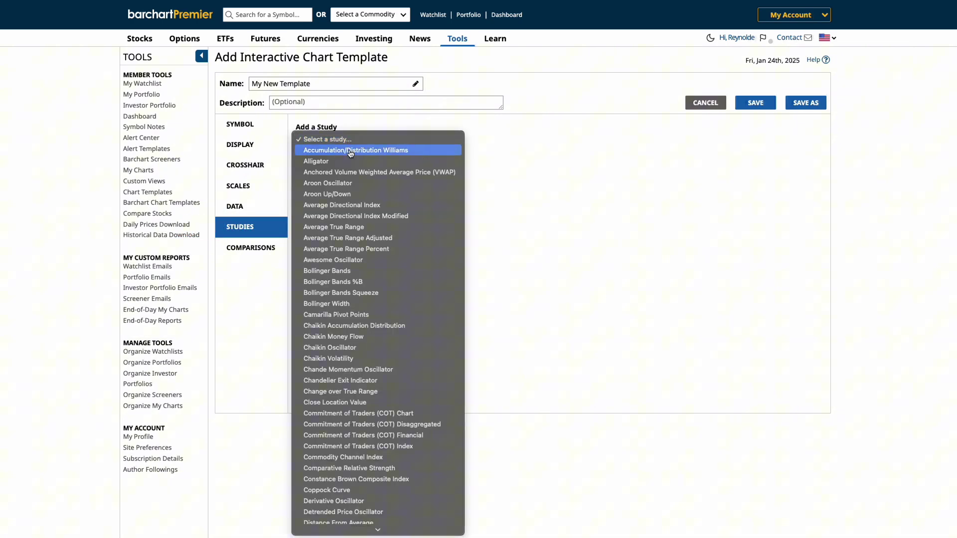
{"action": "left_click", "coordinate": [359, 271]}
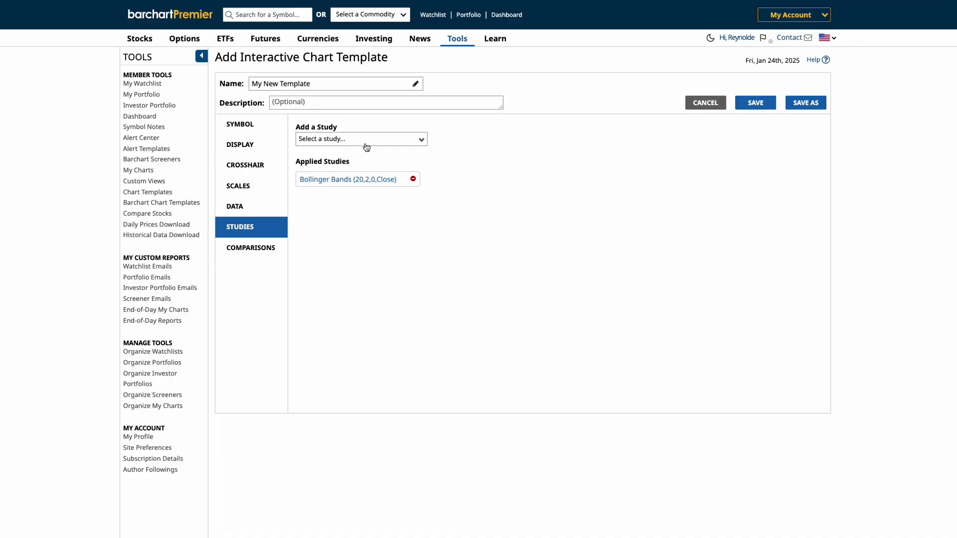
Add the Relative Strength Index study with its default settings.
{"action": "left_click", "coordinate": [364, 142]}
{"action": "scroll", "coordinate": [376, 343], "scroll_direction": "down", "scroll_amount": 10}
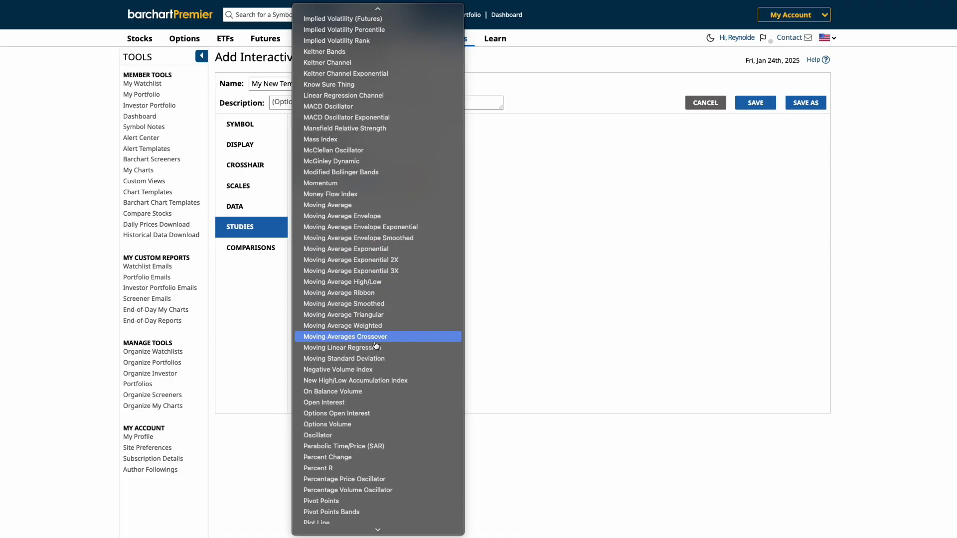
{"action": "scroll", "coordinate": [375, 346], "scroll_direction": "down", "scroll_amount": 10}
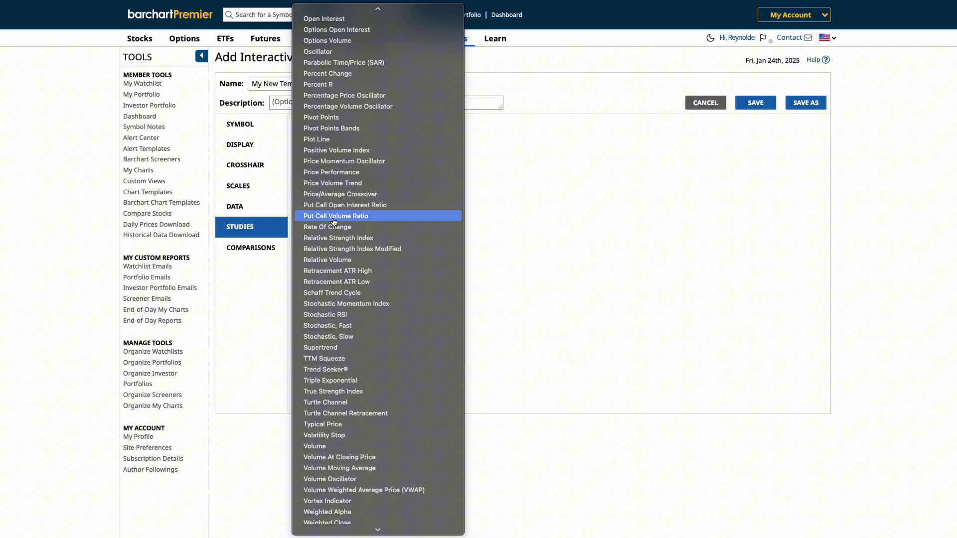
{"action": "left_click", "coordinate": [347, 238]}
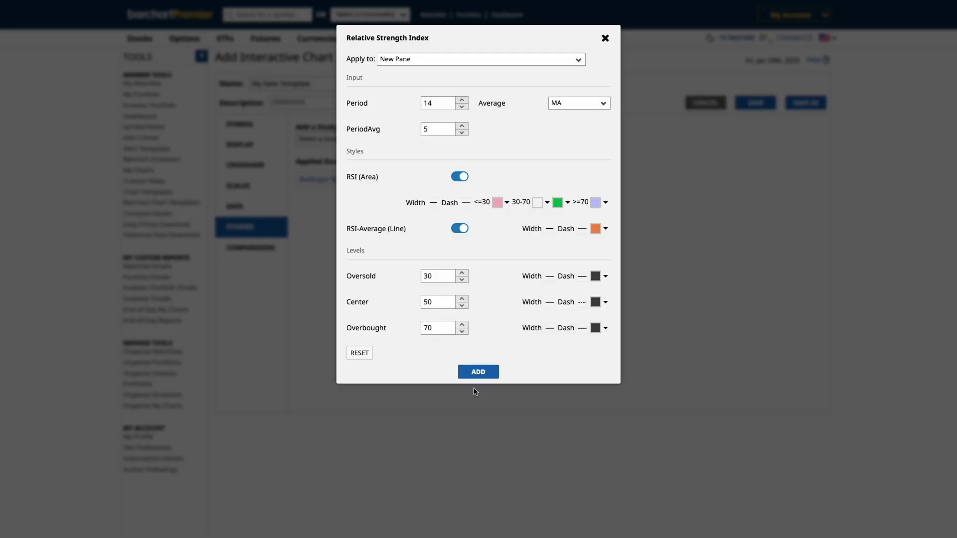
{"action": "left_click", "coordinate": [477, 372]}
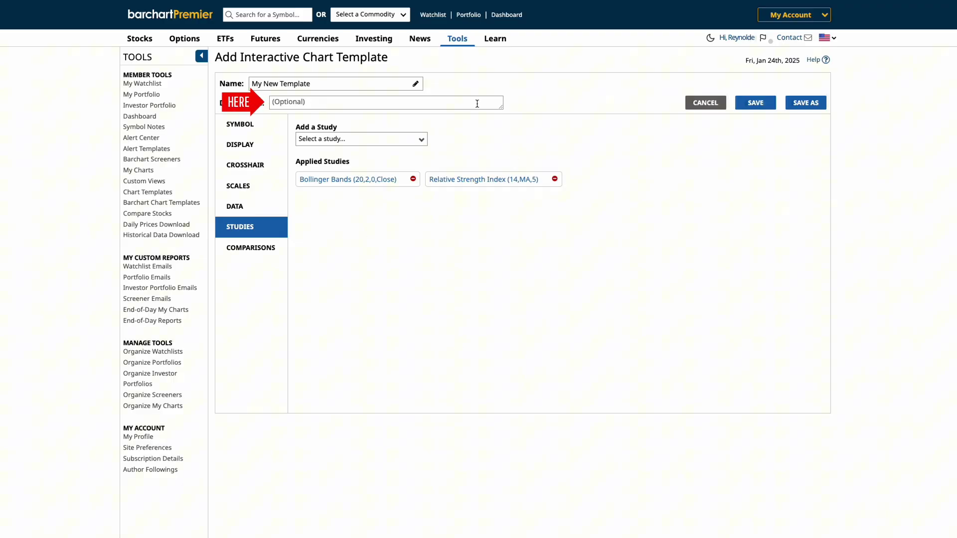
Enter 'RSI + Bollinger Bands' as the description and save My New Template.
{"action": "left_click", "coordinate": [477, 104]}
{"action": "type", "text": "RSI + Bollinger Bands"}
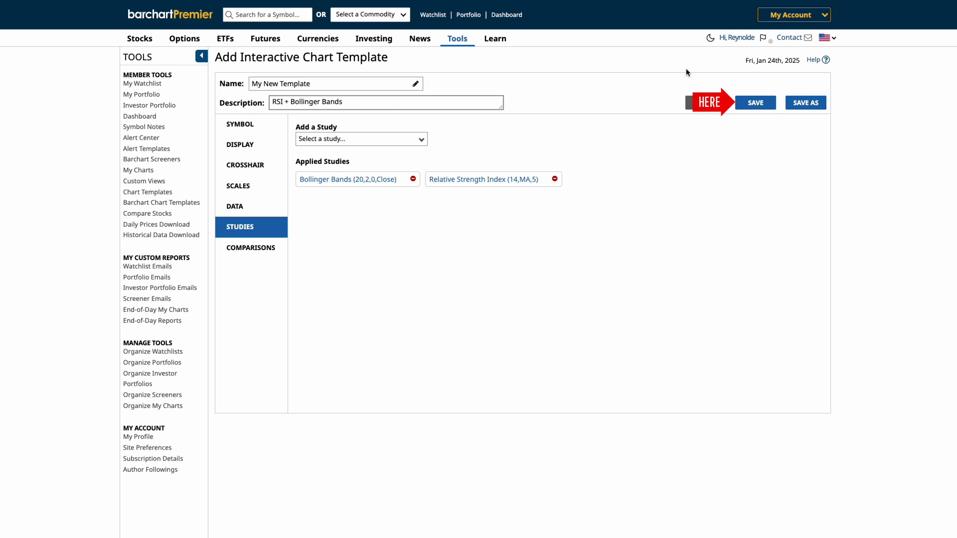
{"action": "left_click", "coordinate": [765, 106]}
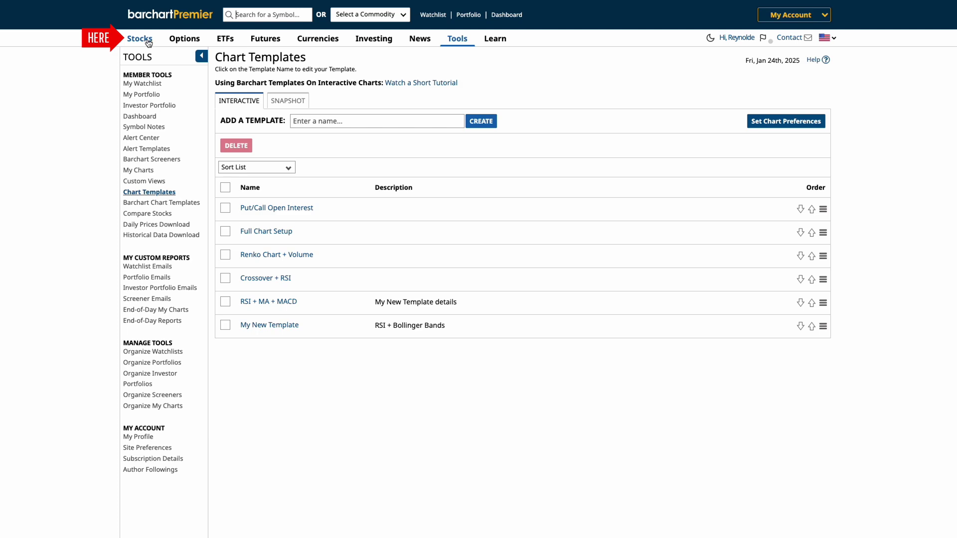
Open the Top 100 Stocks page and view the stocks as flipcharts.
{"action": "mouse_move", "coordinate": [149, 45]}
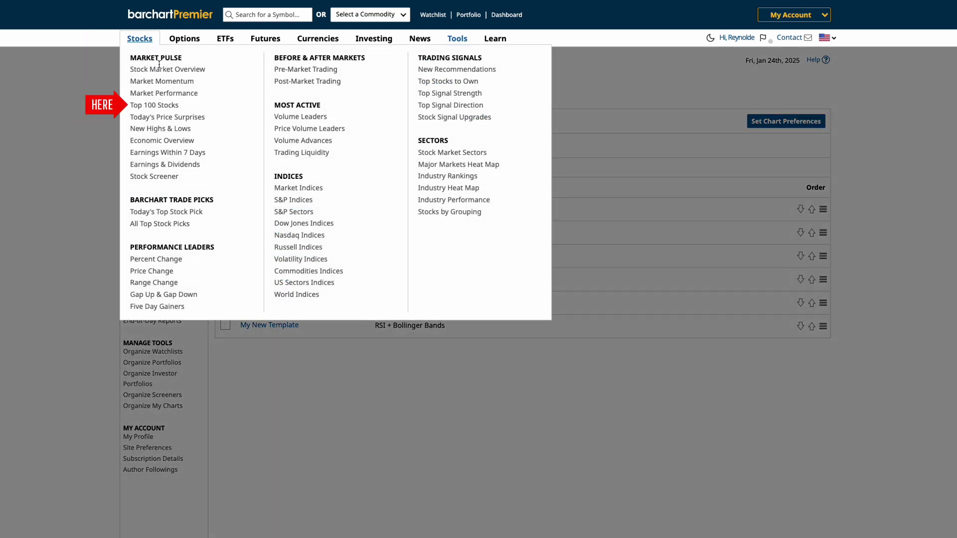
{"action": "left_click", "coordinate": [168, 106]}
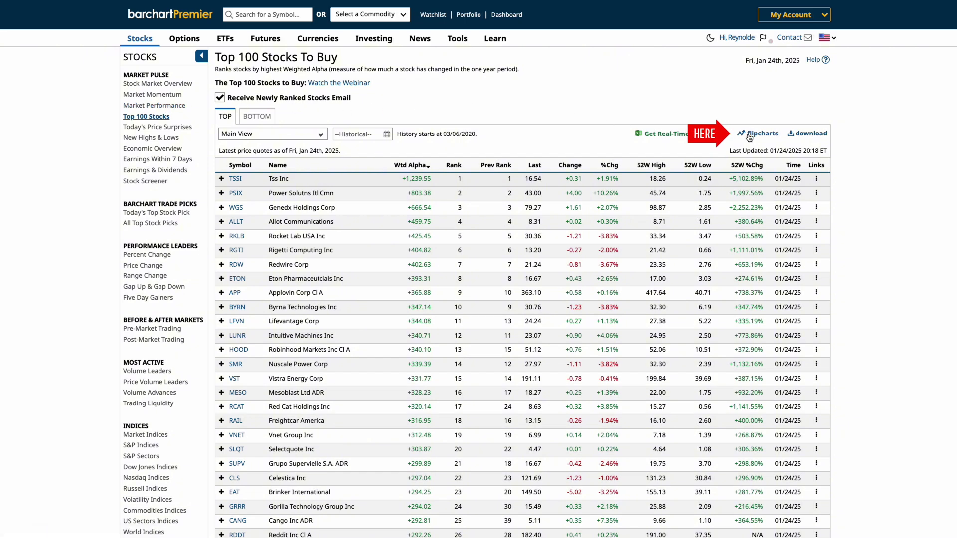
{"action": "left_click", "coordinate": [750, 134]}
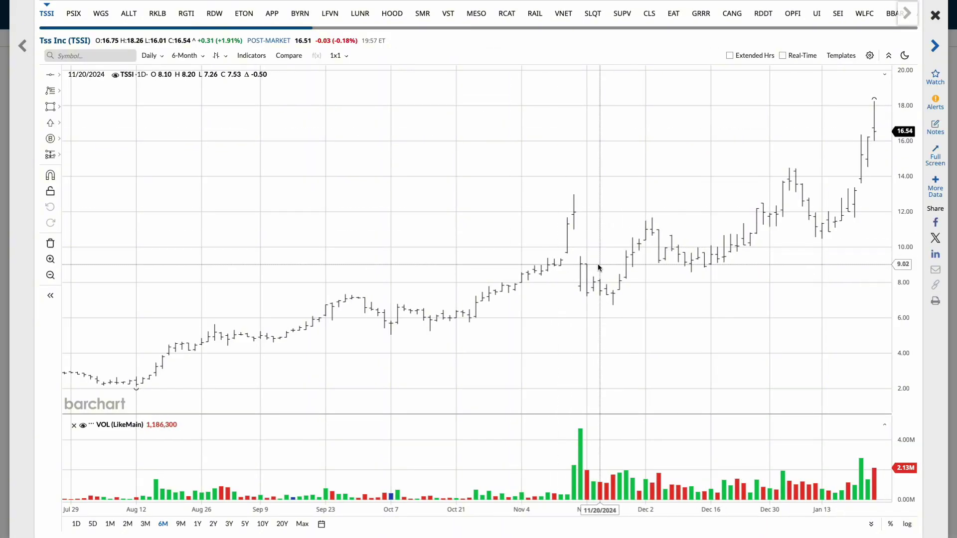
Try the RSI + MA + MACD template, then apply My New Template to the charts.
{"action": "left_click", "coordinate": [841, 56]}
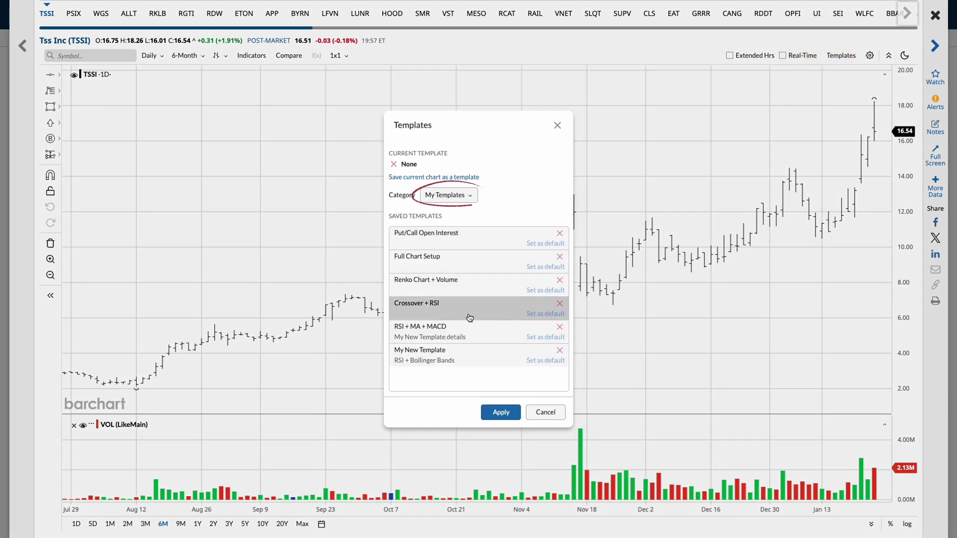
{"action": "left_click", "coordinate": [473, 329]}
{"action": "left_click", "coordinate": [470, 357]}
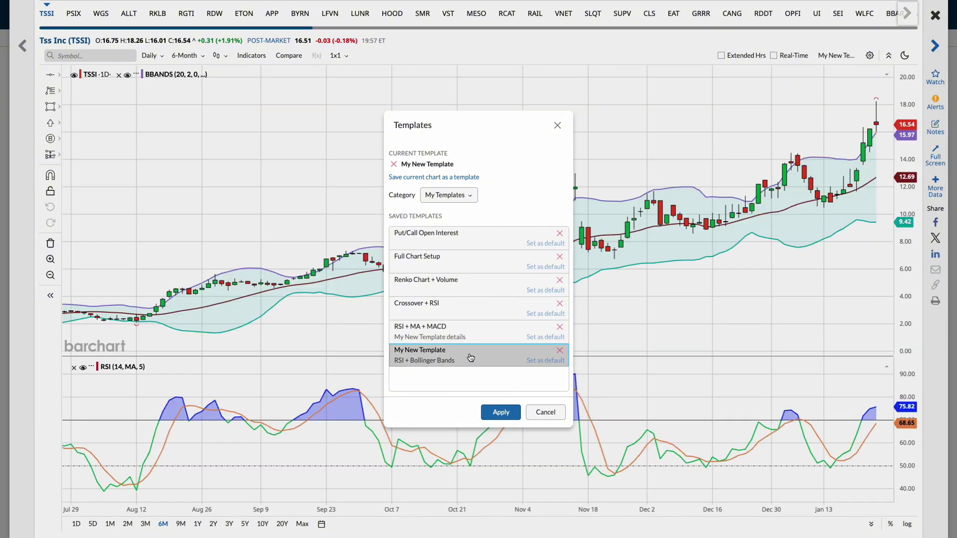
Confirm My New Template on the TSSI flipchart and flip through PSIX, WGS and ALLT.
{"action": "left_click", "coordinate": [500, 412]}
{"action": "left_click", "coordinate": [934, 46]}
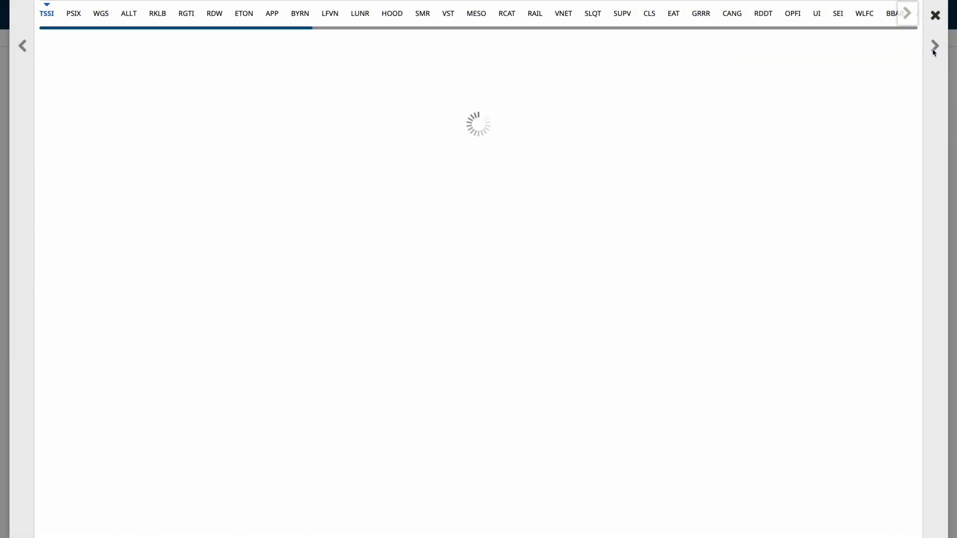
{"action": "left_click", "coordinate": [934, 47]}
{"action": "left_click", "coordinate": [934, 47]}
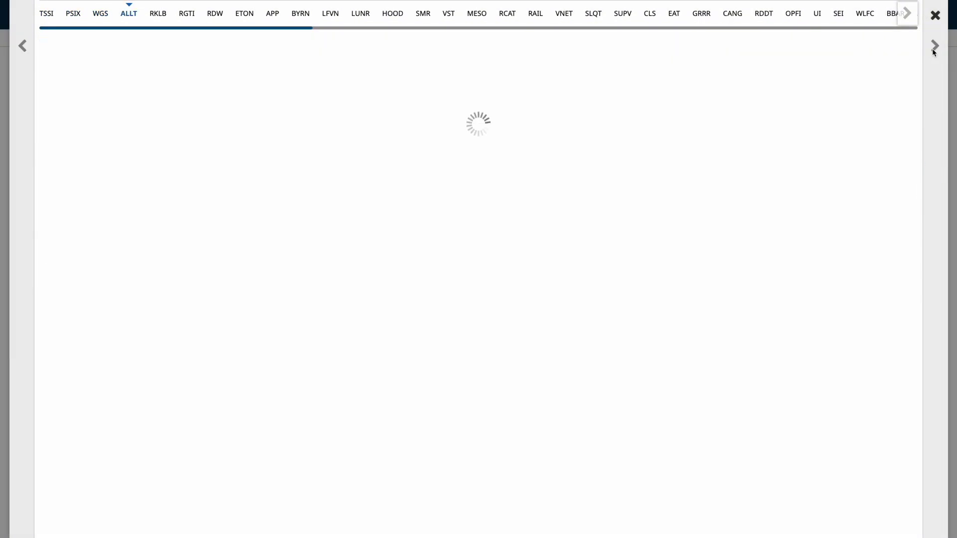
Close the flipcharts and open the Rigetti Computing (RGTI) interactive chart from the Top 100 list.
{"action": "left_click", "coordinate": [935, 15]}
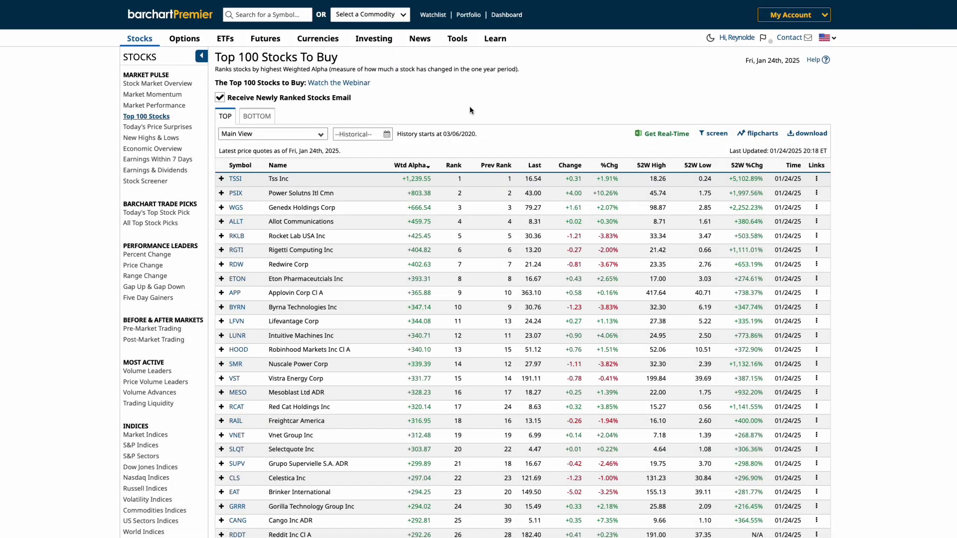
{"action": "left_click", "coordinate": [237, 250]}
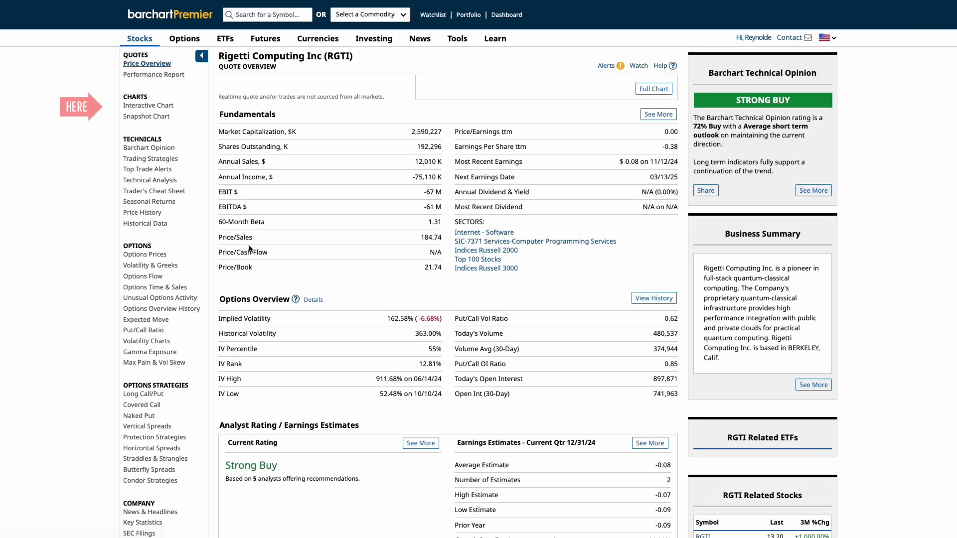
{"action": "left_click", "coordinate": [160, 109]}
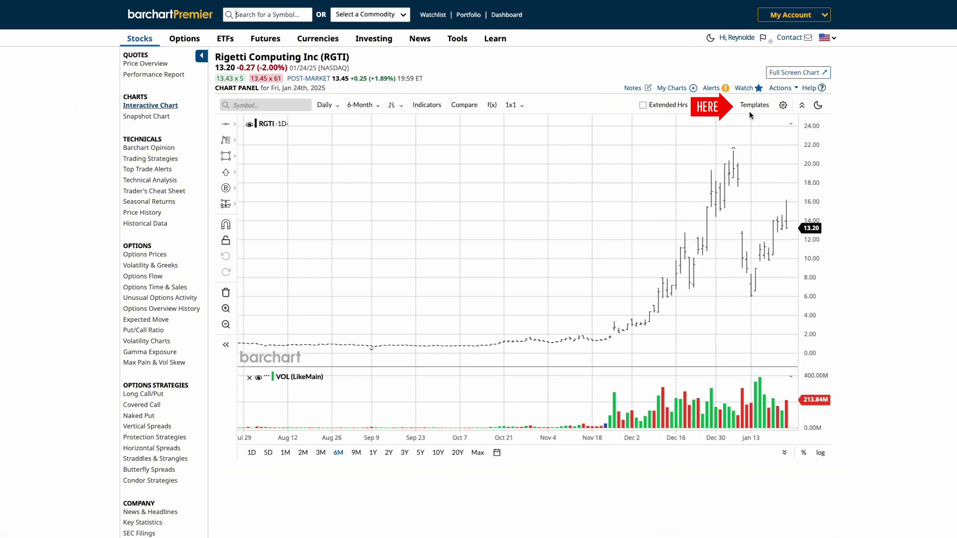
Apply My New Template to RGTI, then preview Barchart's MACD v. RSI and Golden Cross/Death Cross templates.
{"action": "left_click", "coordinate": [757, 110]}
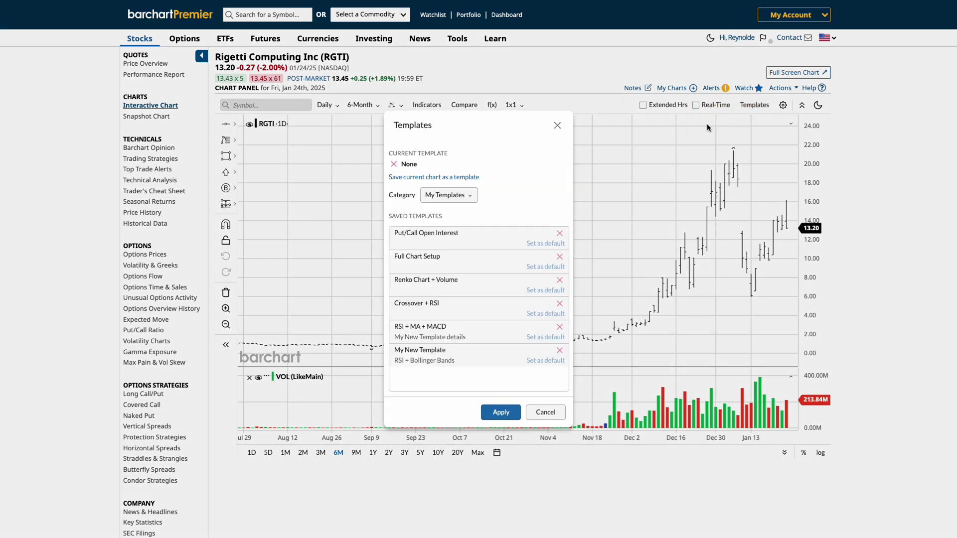
{"action": "left_click", "coordinate": [474, 350]}
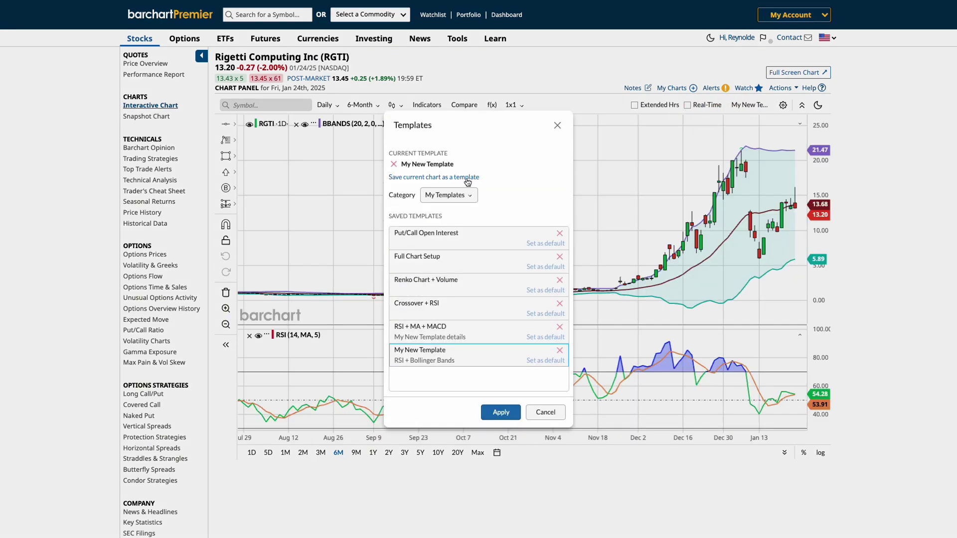
{"action": "left_click", "coordinate": [467, 197]}
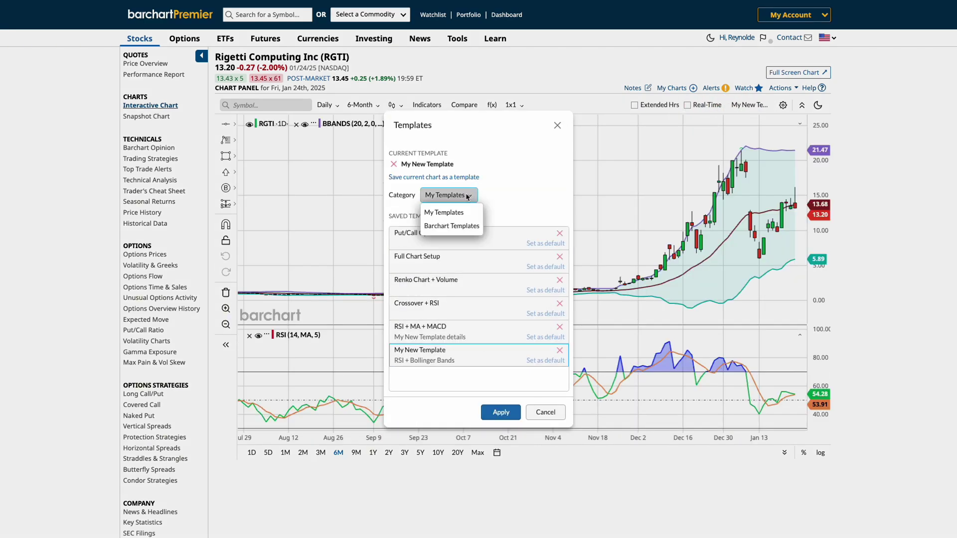
{"action": "left_click", "coordinate": [462, 226]}
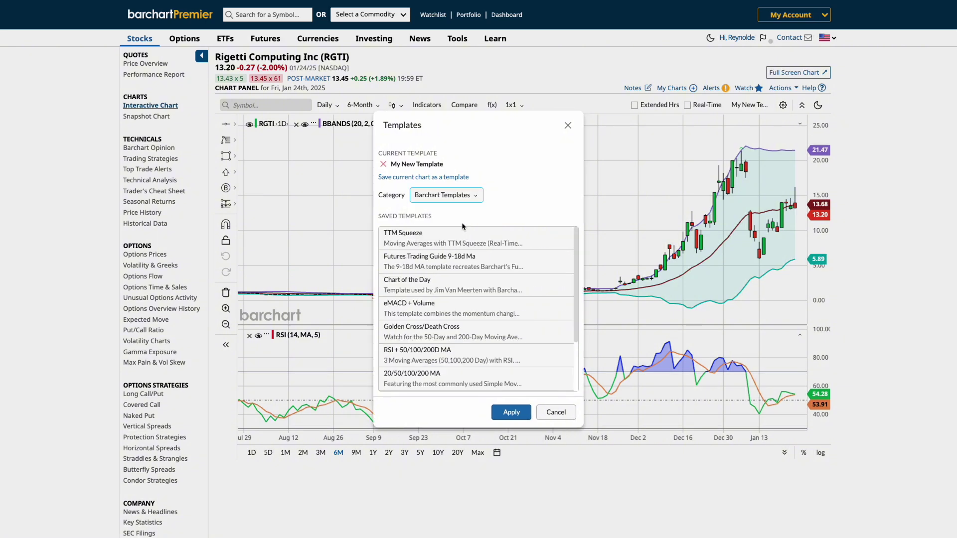
{"action": "scroll", "coordinate": [491, 281], "scroll_direction": "down", "scroll_amount": 3}
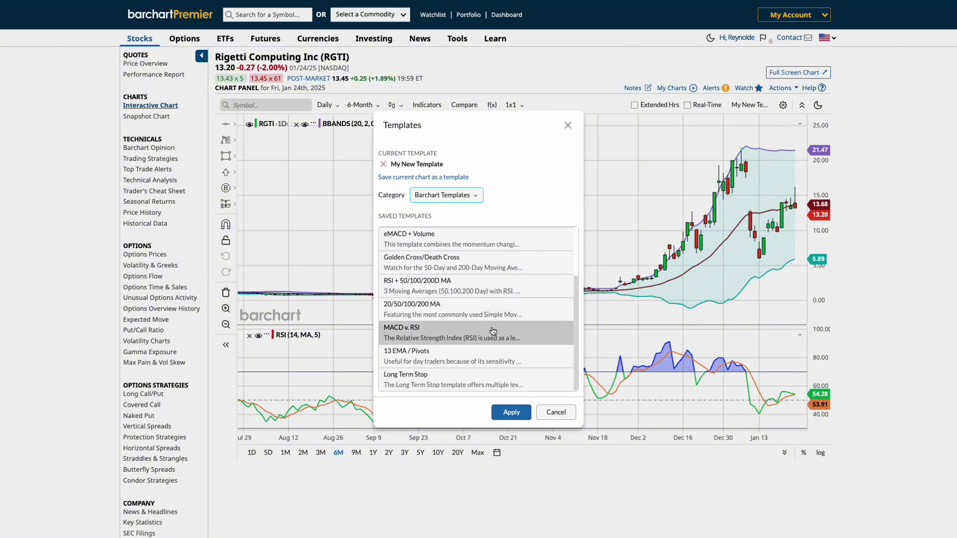
{"action": "left_click", "coordinate": [493, 332]}
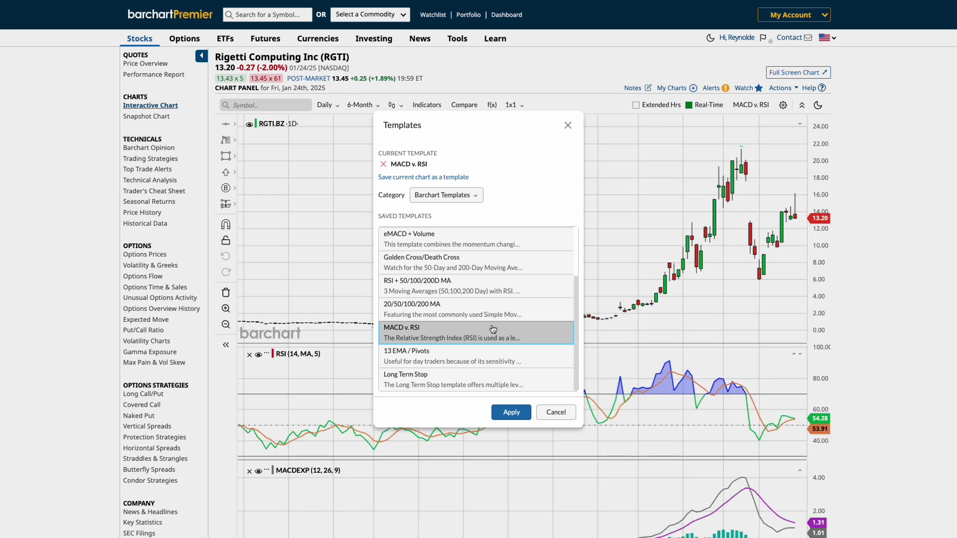
{"action": "left_click", "coordinate": [471, 262]}
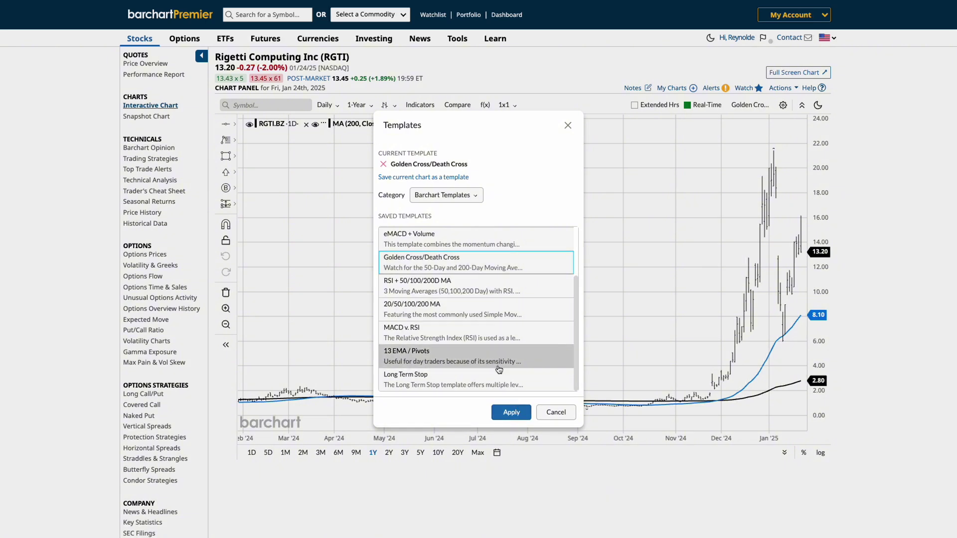
Apply the Golden Cross/Death Cross template, adding 200- and 50-day MAs, and open the chart-style dropdown.
{"action": "left_click", "coordinate": [511, 412]}
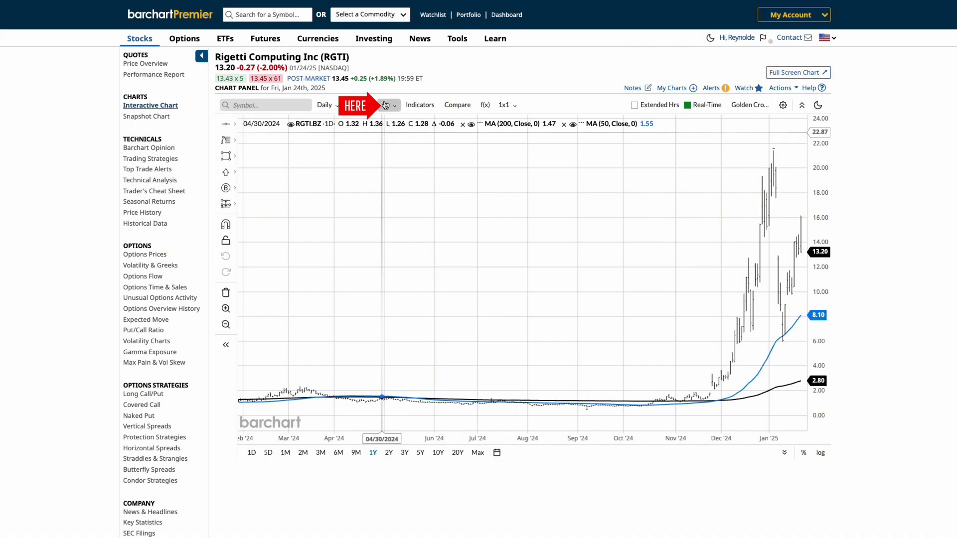
{"action": "left_click", "coordinate": [386, 105]}
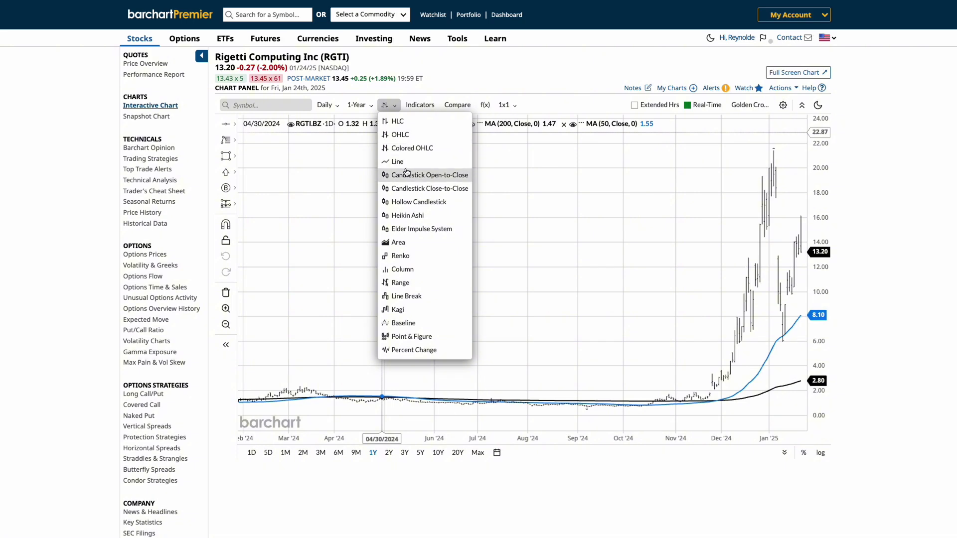
Switch RGTI to open-to-close candlesticks and add a default Relative Strength Index (14, MA, 5) pane.
{"action": "left_click", "coordinate": [404, 175]}
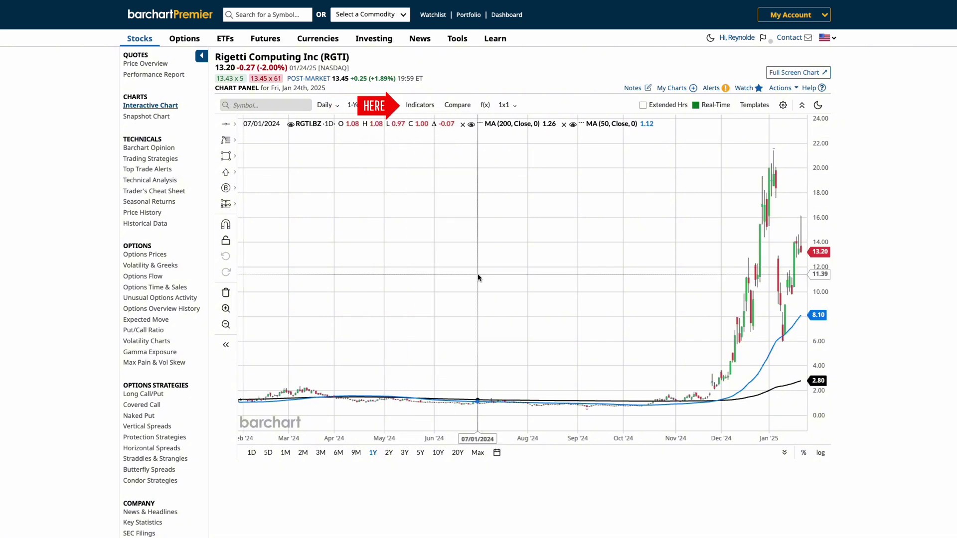
{"action": "left_click", "coordinate": [419, 104]}
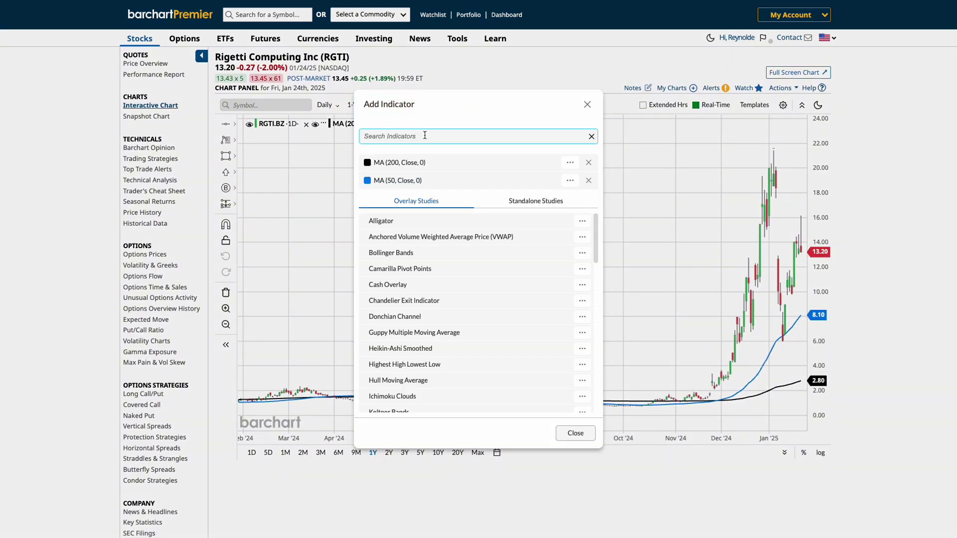
{"action": "type", "text": "rel"}
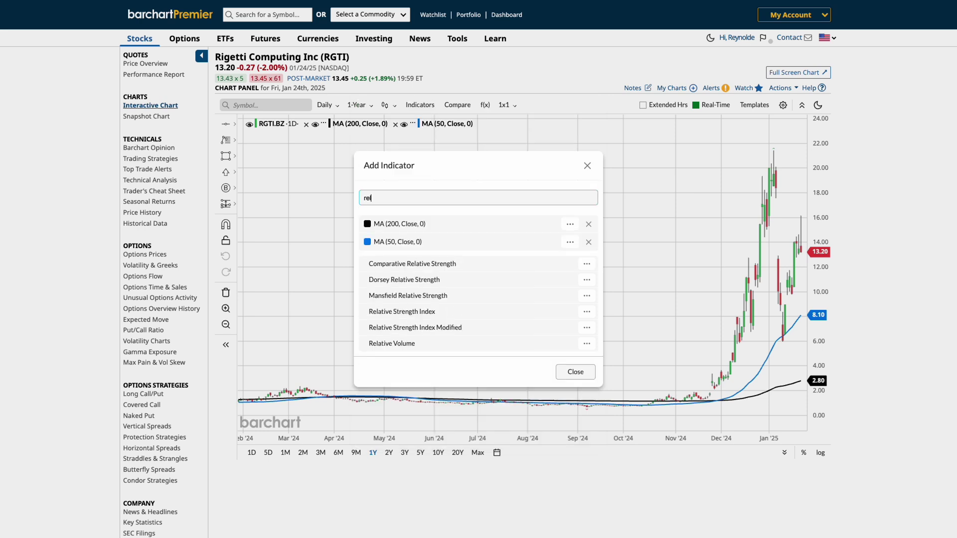
{"action": "type", "text": "ative st"}
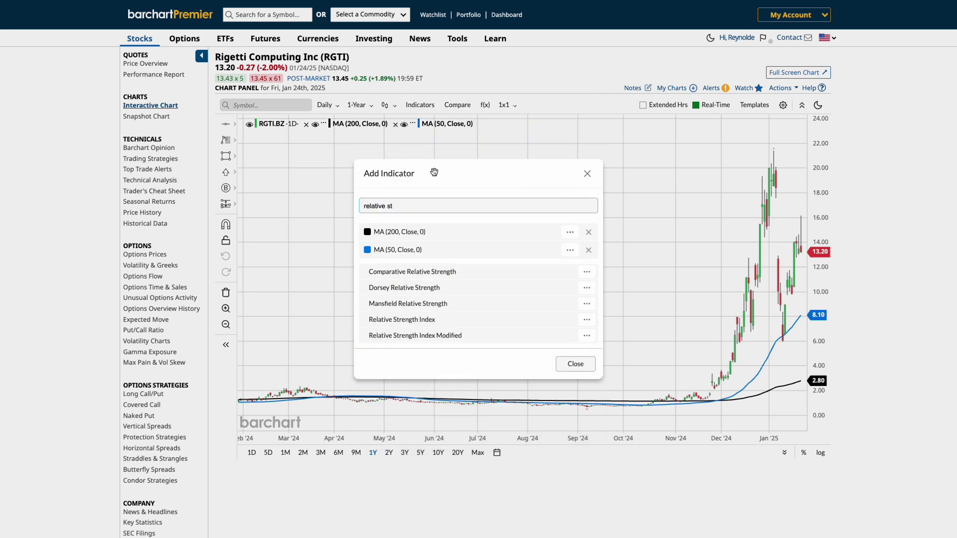
{"action": "left_click", "coordinate": [449, 322]}
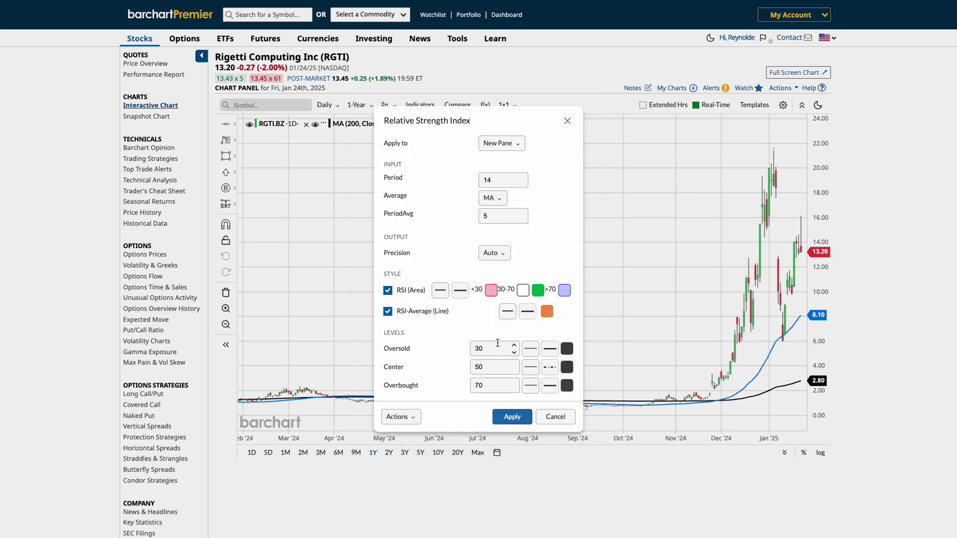
{"action": "left_click", "coordinate": [511, 416]}
{"action": "left_click_drag", "start_coordinate": [605, 282], "coordinate": [482, 270]}
{"action": "scroll", "coordinate": [582, 435], "scroll_direction": "up", "scroll_amount": 5}
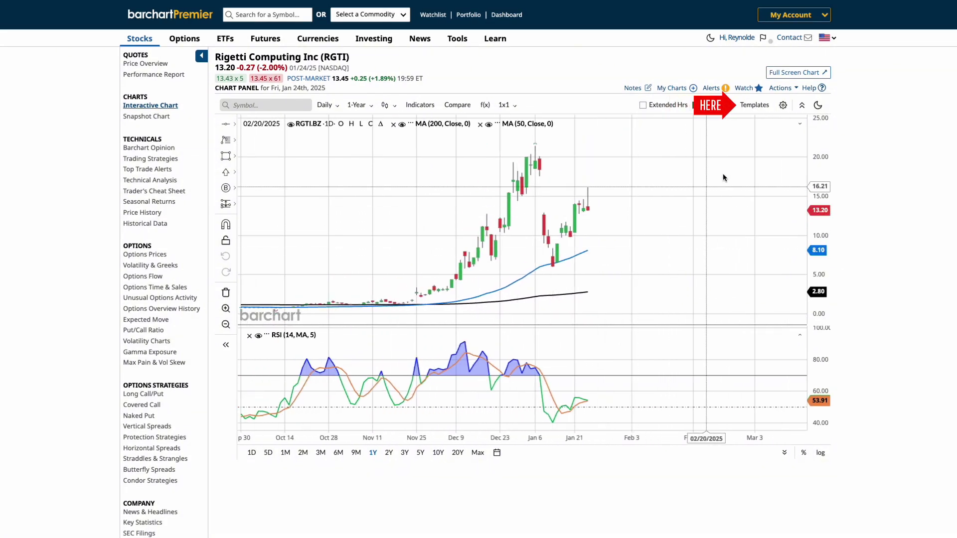
Save the RGTI chart setup as default template 'MA + RSI' and go to the Stocks overview.
{"action": "left_click", "coordinate": [754, 105]}
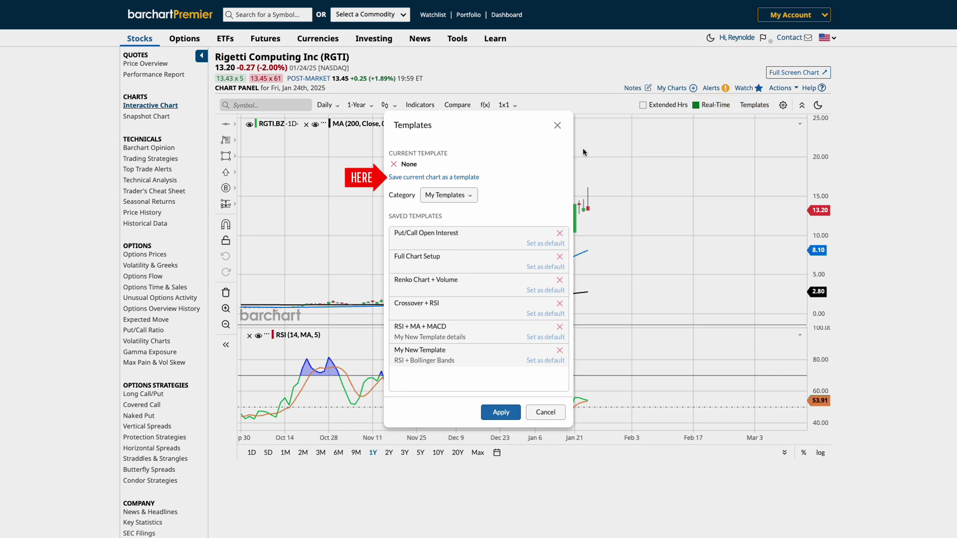
{"action": "left_click", "coordinate": [463, 178]}
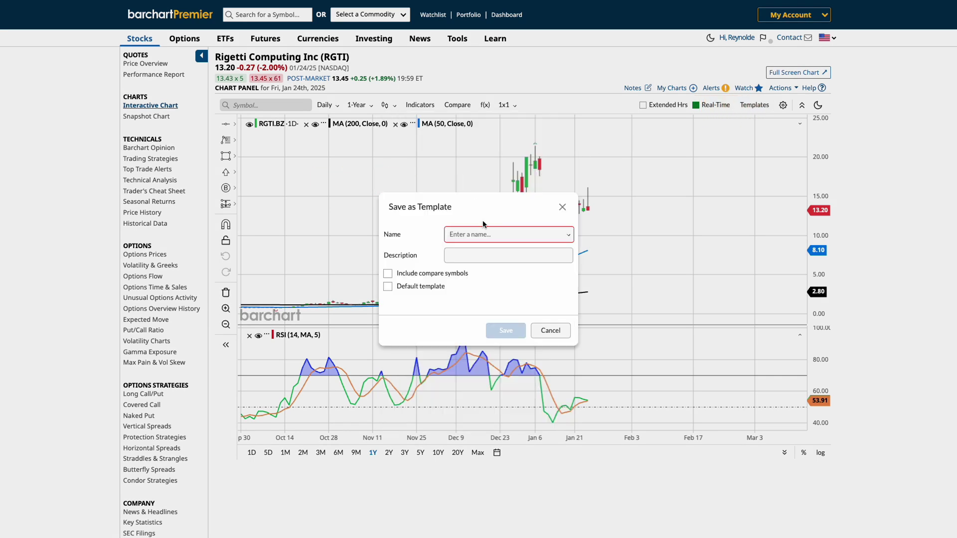
{"action": "type", "text": "MA + RSI"}
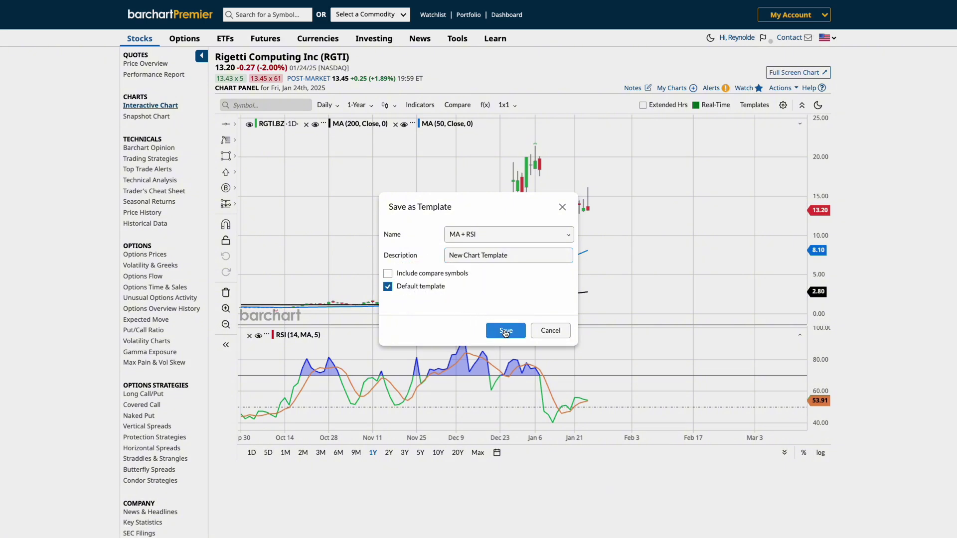
{"action": "key", "text": "Return"}
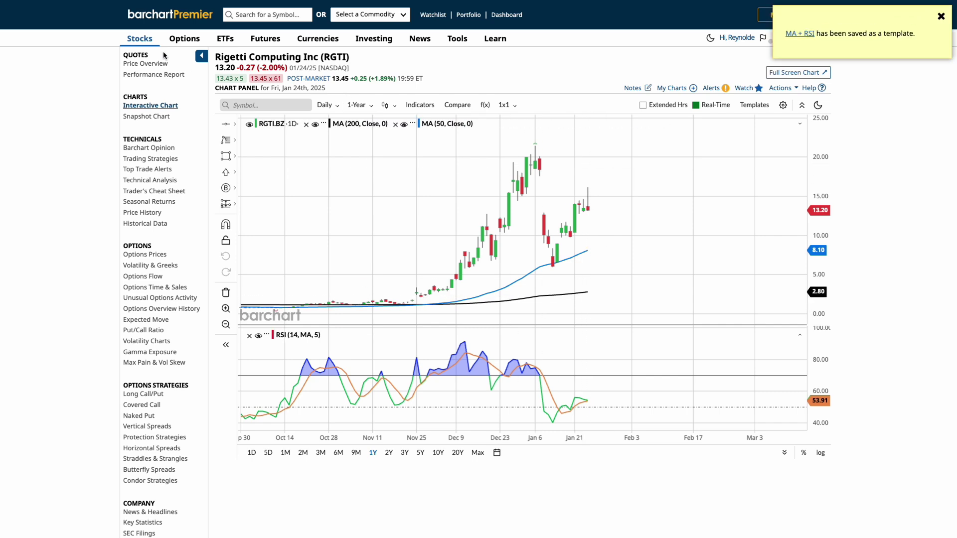
{"action": "left_click", "coordinate": [149, 43]}
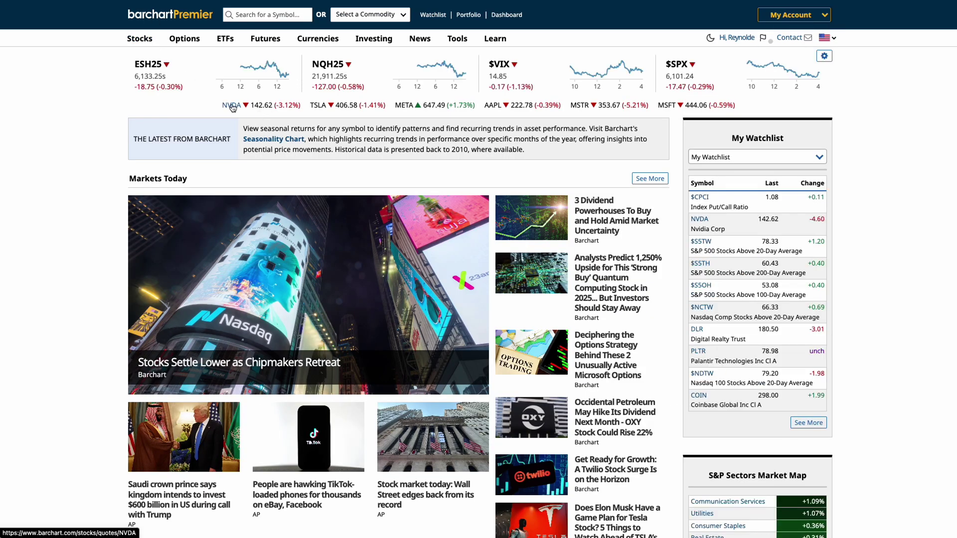
Open the Nvidia (NVDA) interactive chart, which loads with MA + RSI, and pan it in time.
{"action": "left_click", "coordinate": [200, 100]}
{"action": "left_click", "coordinate": [148, 105]}
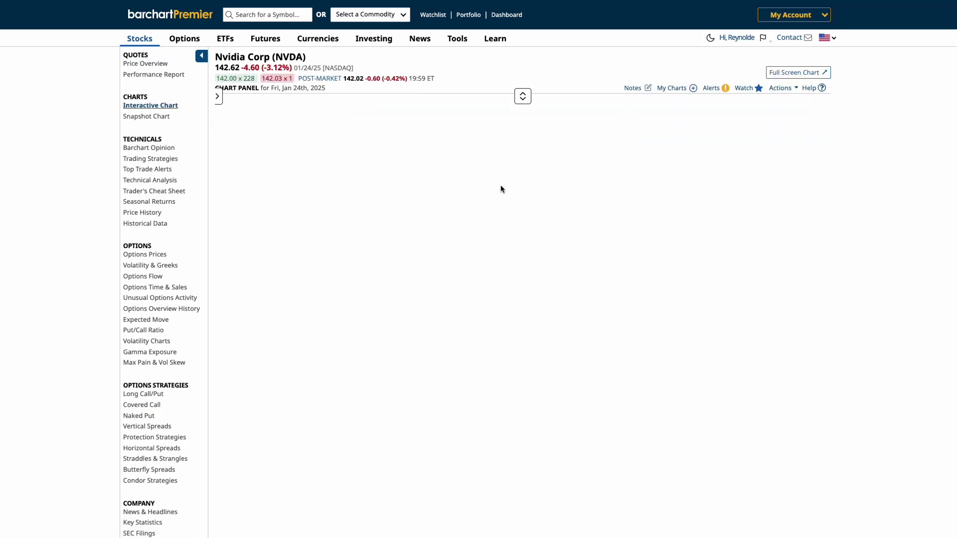
{"action": "left_click_drag", "start_coordinate": [737, 252], "coordinate": [638, 250]}
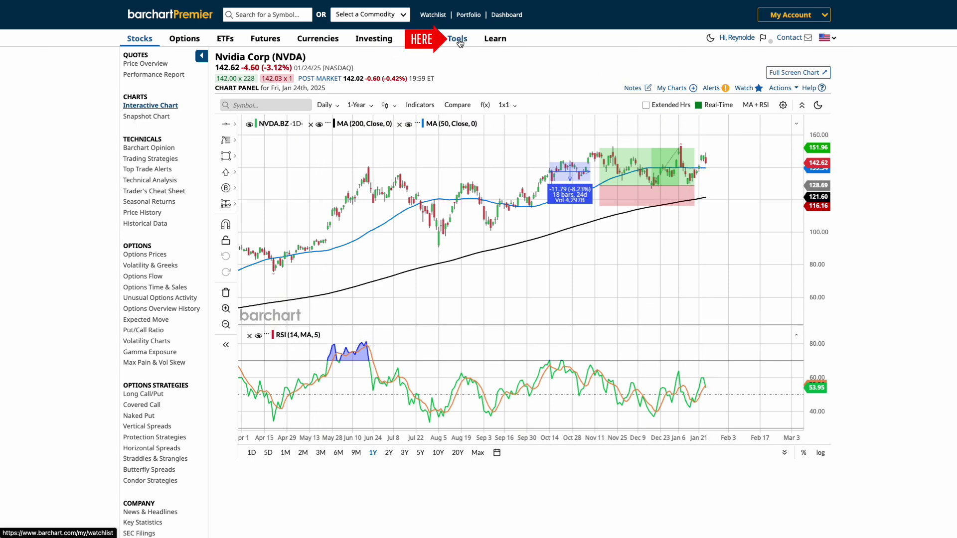
In Site Preferences, set My New Template as the default Charts template.
{"action": "mouse_move", "coordinate": [459, 43]}
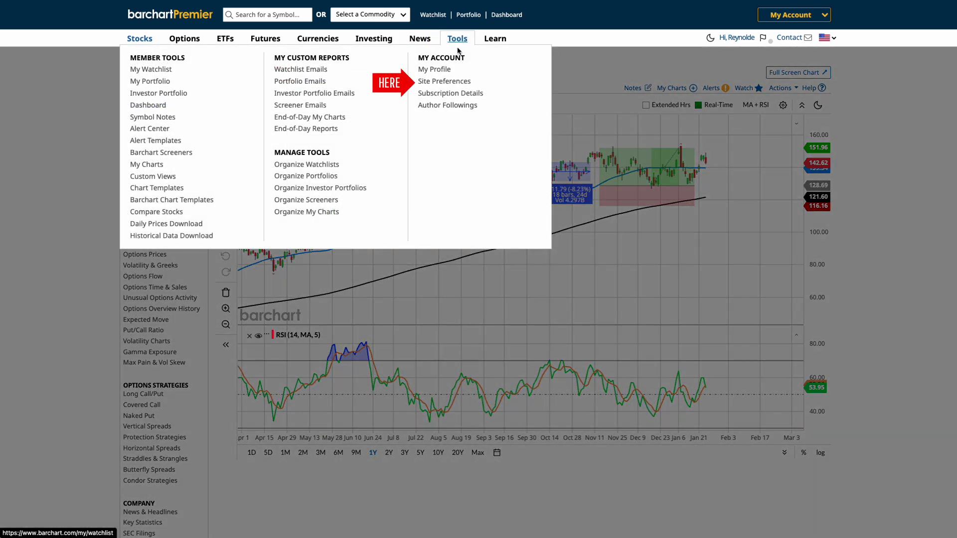
{"action": "left_click", "coordinate": [453, 82]}
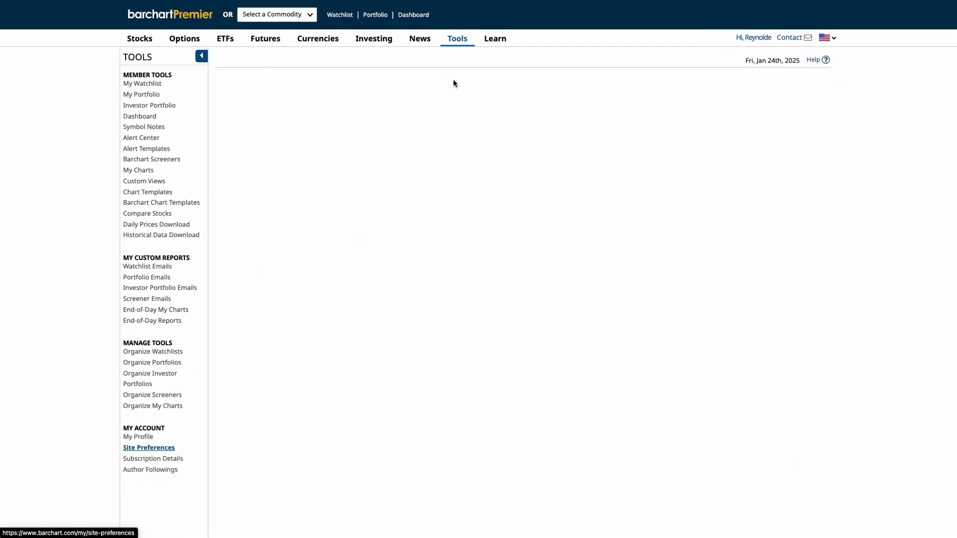
{"action": "left_click", "coordinate": [243, 190]}
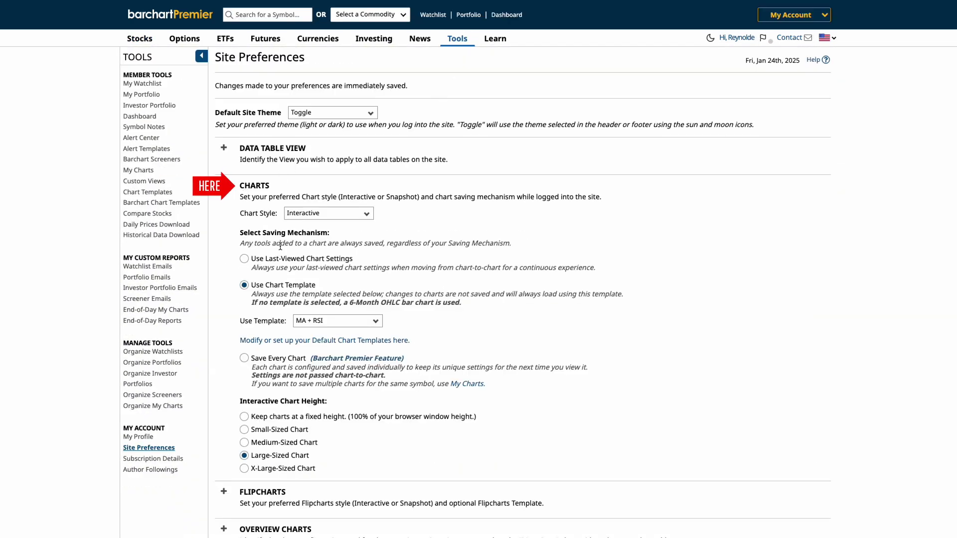
{"action": "left_click", "coordinate": [344, 320]}
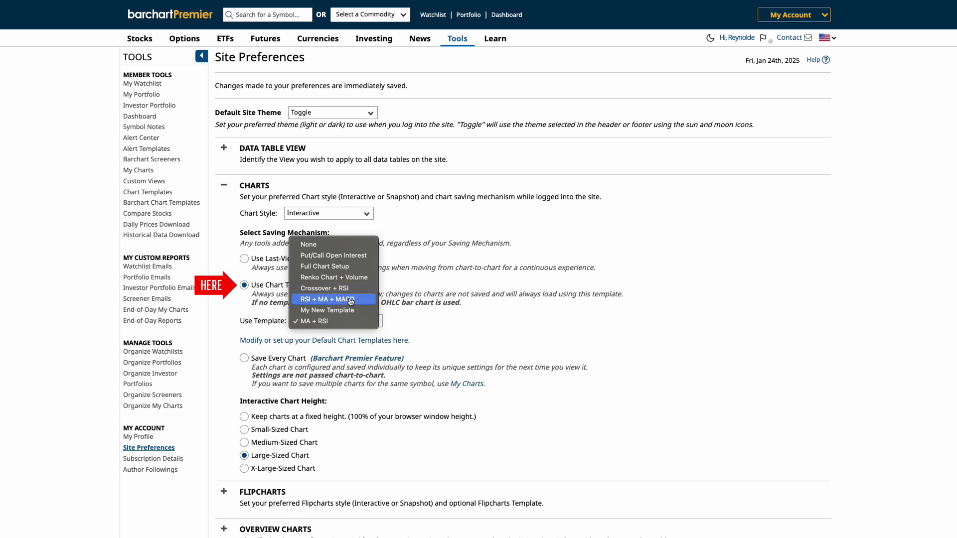
{"action": "left_click", "coordinate": [329, 310]}
Set My New Template as the Flipcharts template as well.
{"action": "scroll", "coordinate": [329, 319], "scroll_direction": "down", "scroll_amount": 3}
{"action": "left_click", "coordinate": [246, 406]}
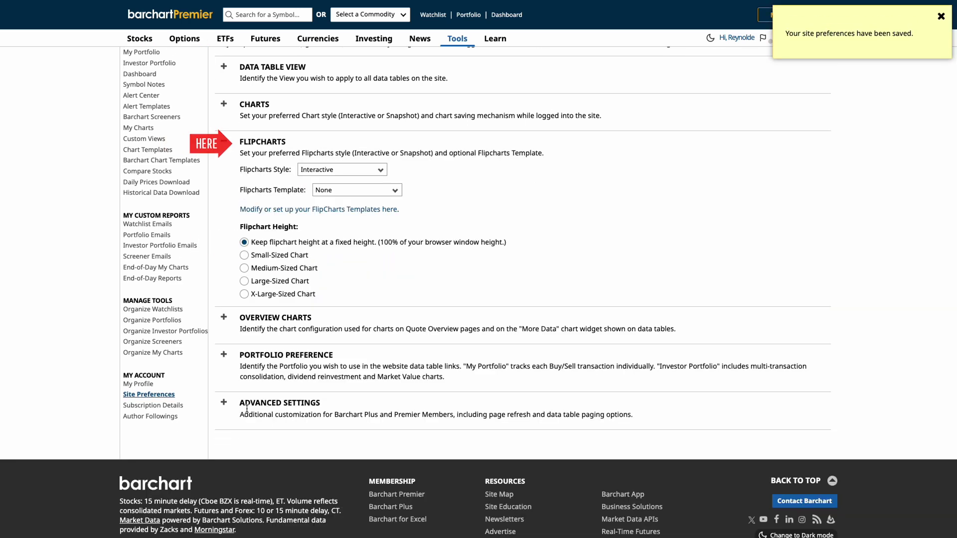
{"action": "left_click", "coordinate": [348, 190]}
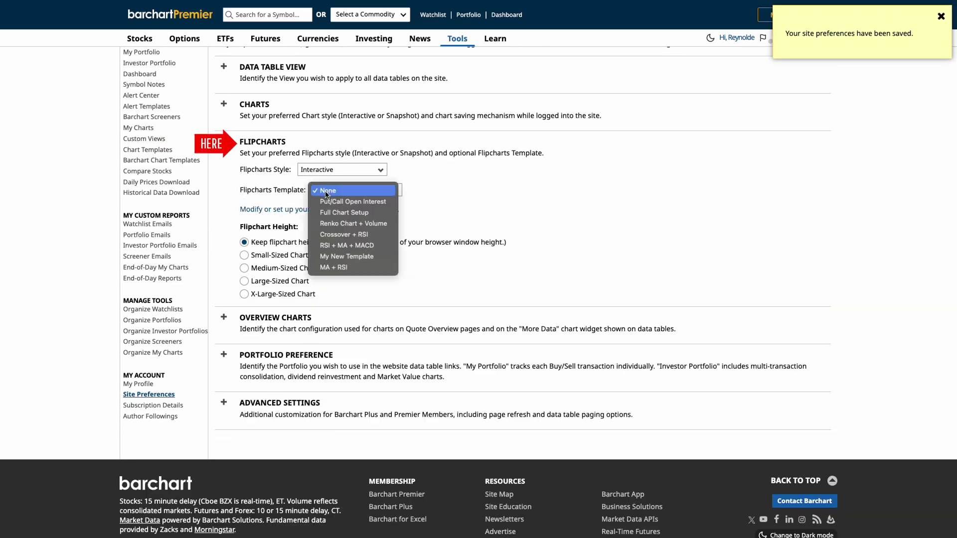
{"action": "left_click", "coordinate": [351, 255]}
{"action": "scroll", "coordinate": [351, 257], "scroll_direction": "up", "scroll_amount": 2}
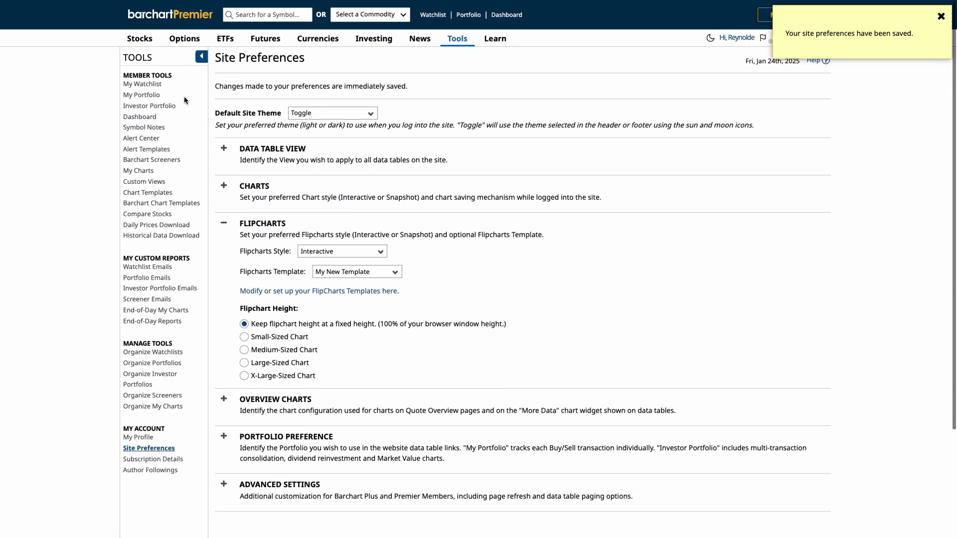
Open Top 100 Stocks as flipcharts and check which template the TSSI flipchart uses.
{"action": "mouse_move", "coordinate": [141, 38]}
{"action": "left_click", "coordinate": [168, 104]}
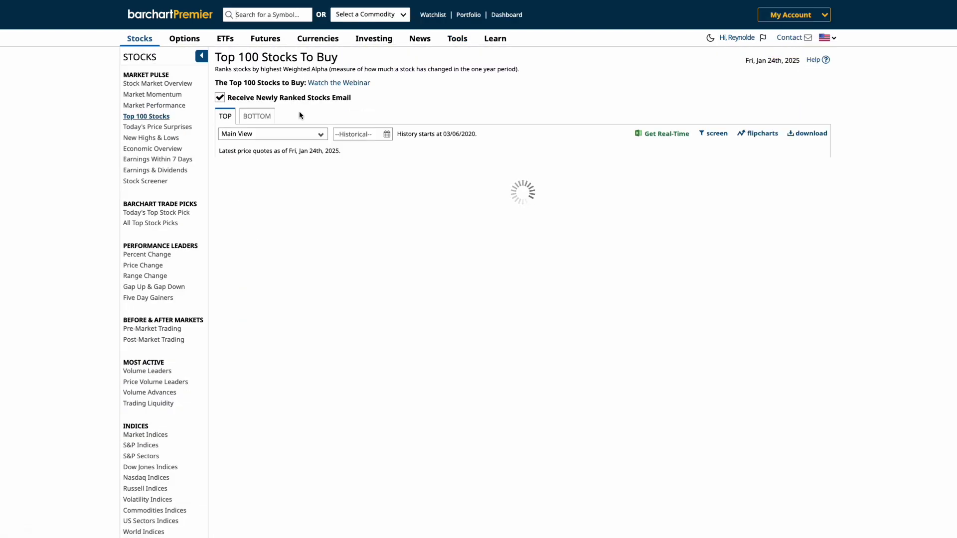
{"action": "left_click", "coordinate": [763, 134]}
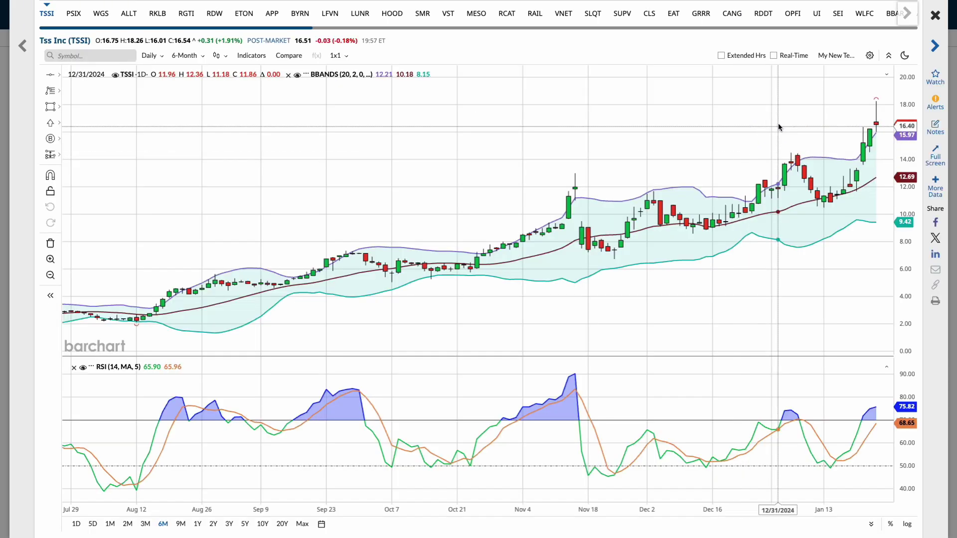
{"action": "left_click", "coordinate": [836, 56]}
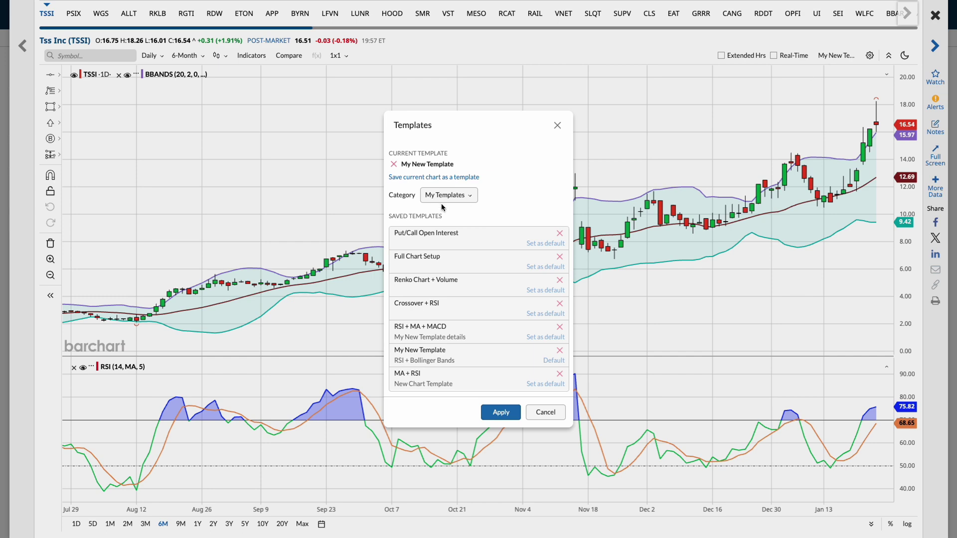
{"action": "left_click", "coordinate": [557, 126]}
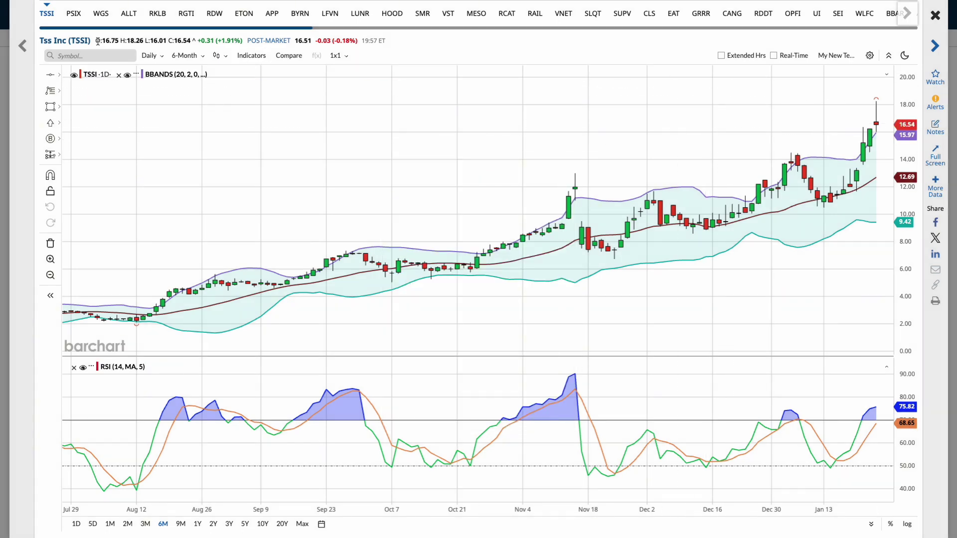
Open TSSI's interactive chart and preview MA + RSI, RSI + MA + MACD and Renko Chart + Volume templates.
{"action": "left_click", "coordinate": [156, 61]}
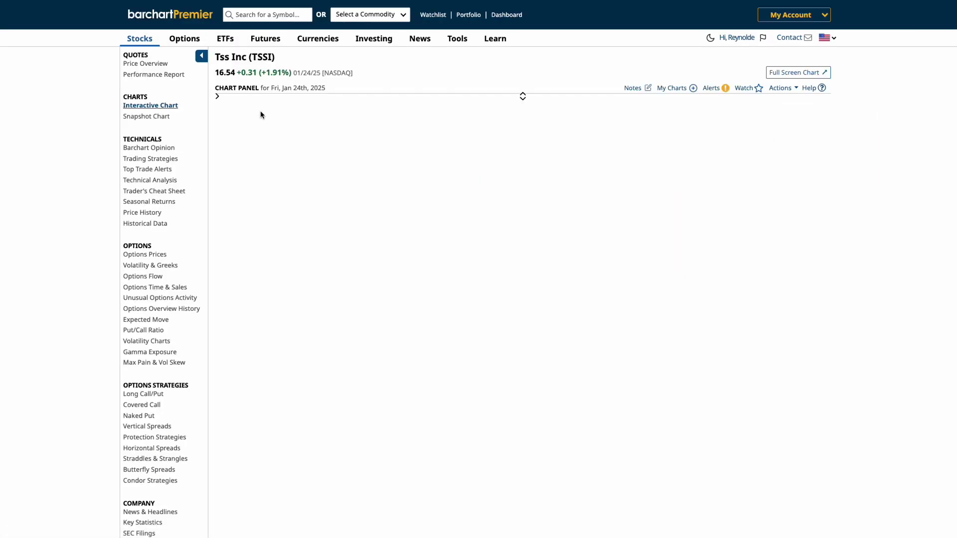
{"action": "left_click", "coordinate": [743, 106]}
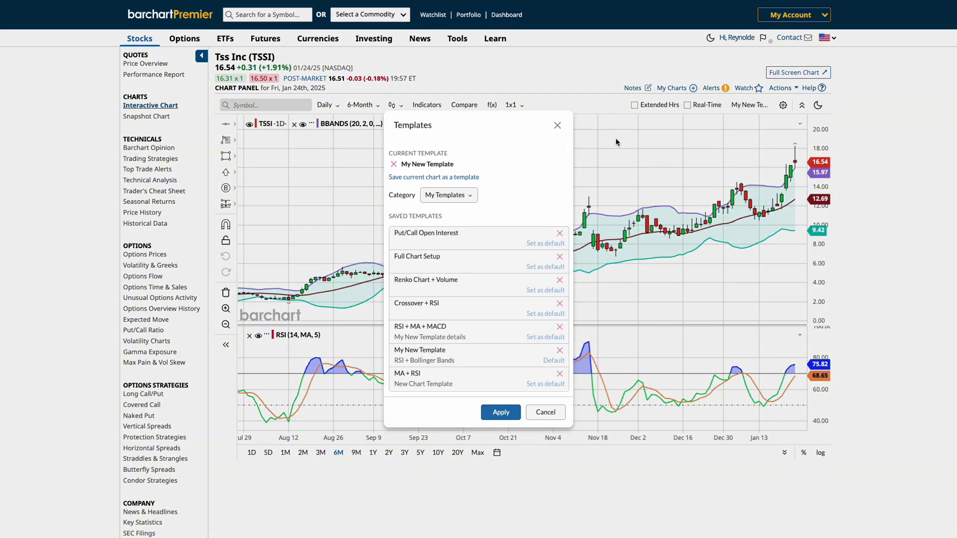
{"action": "left_click", "coordinate": [485, 374]}
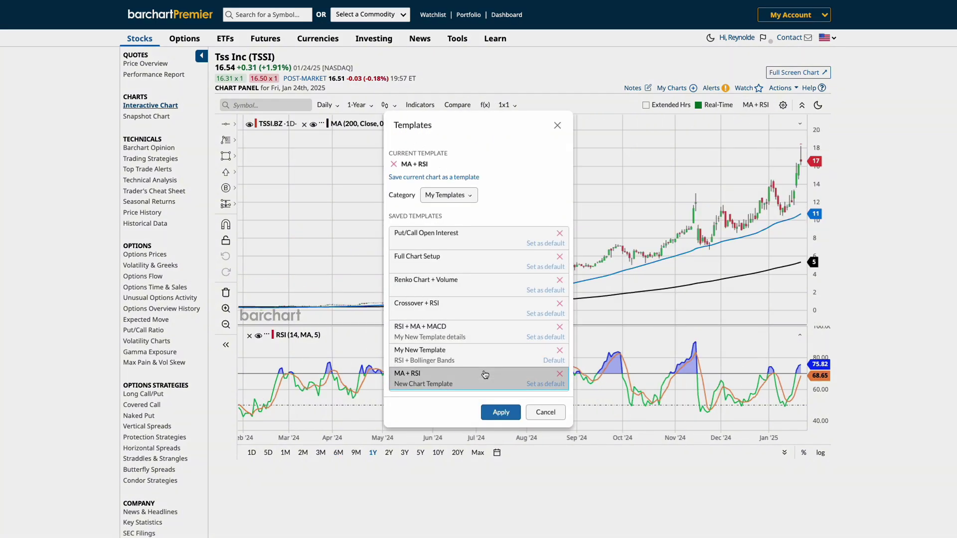
{"action": "left_click", "coordinate": [486, 331]}
{"action": "left_click", "coordinate": [485, 284]}
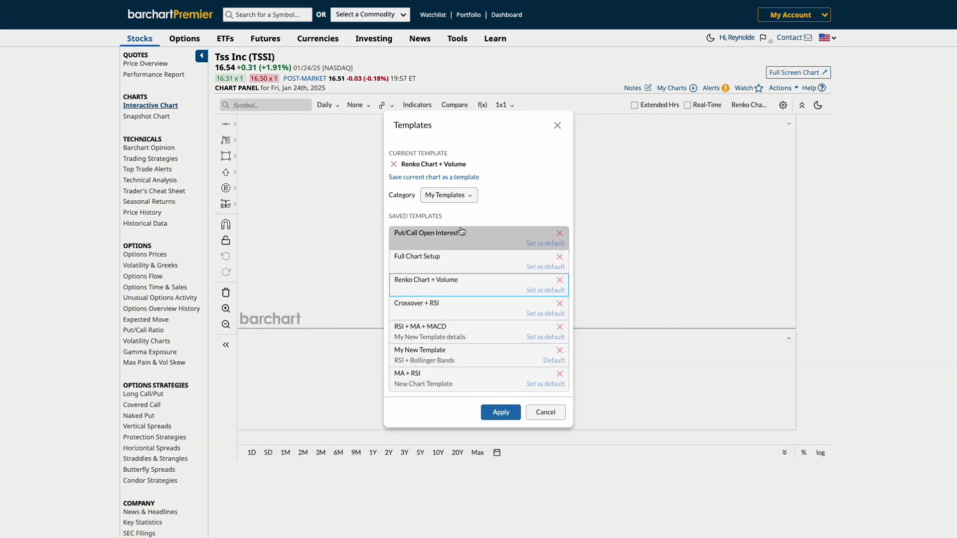
Apply Barchart's TTM Squeeze template to TSSI, adding 34, 21, 8 EMAs and a TTMSQZ pane.
{"action": "left_click", "coordinate": [448, 195]}
{"action": "left_click", "coordinate": [451, 226]}
{"action": "left_click", "coordinate": [448, 237]}
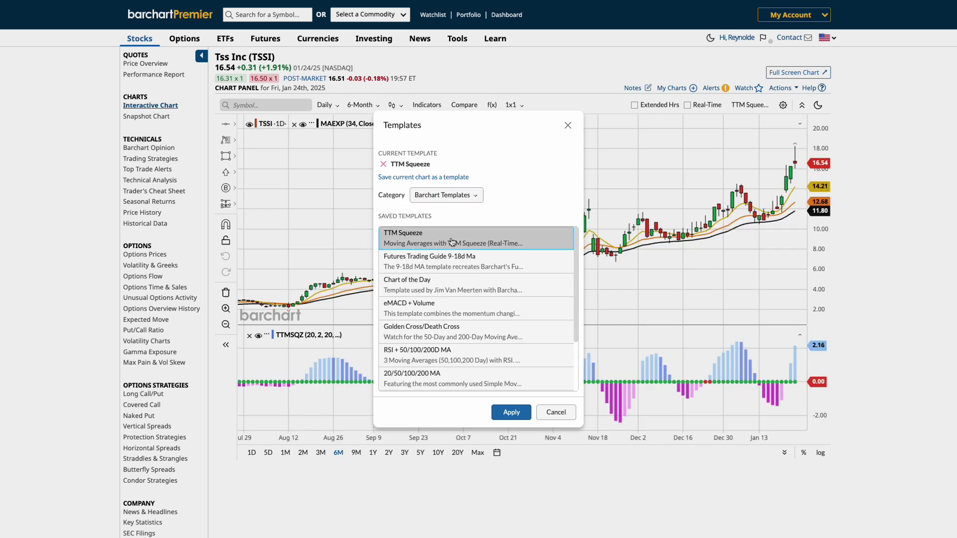
{"action": "left_click", "coordinate": [510, 412]}
{"action": "left_click_drag", "start_coordinate": [592, 282], "coordinate": [470, 273]}
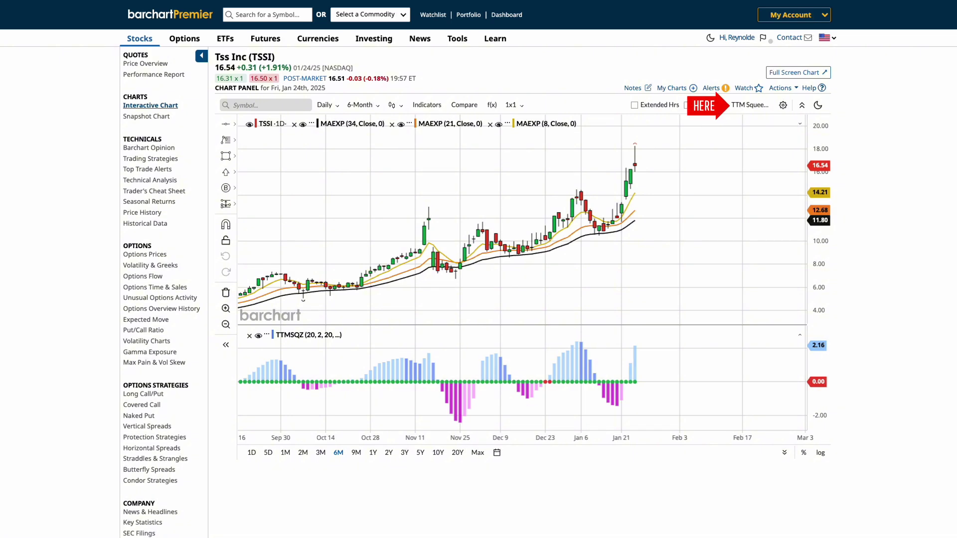
Delete the saved MA + RSI template from the Templates list and confirm with OK.
{"action": "left_click", "coordinate": [747, 105]}
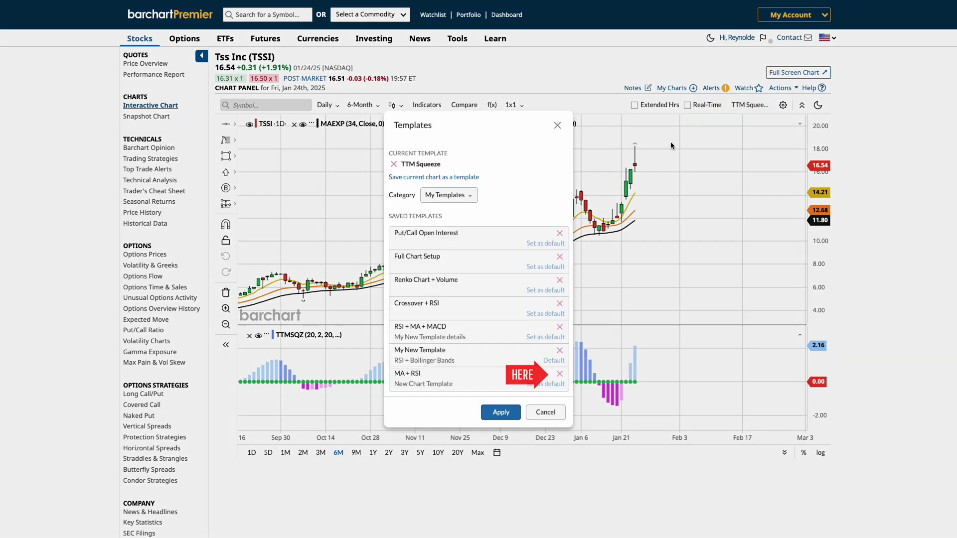
{"action": "left_click", "coordinate": [559, 374]}
{"action": "left_click", "coordinate": [498, 300]}
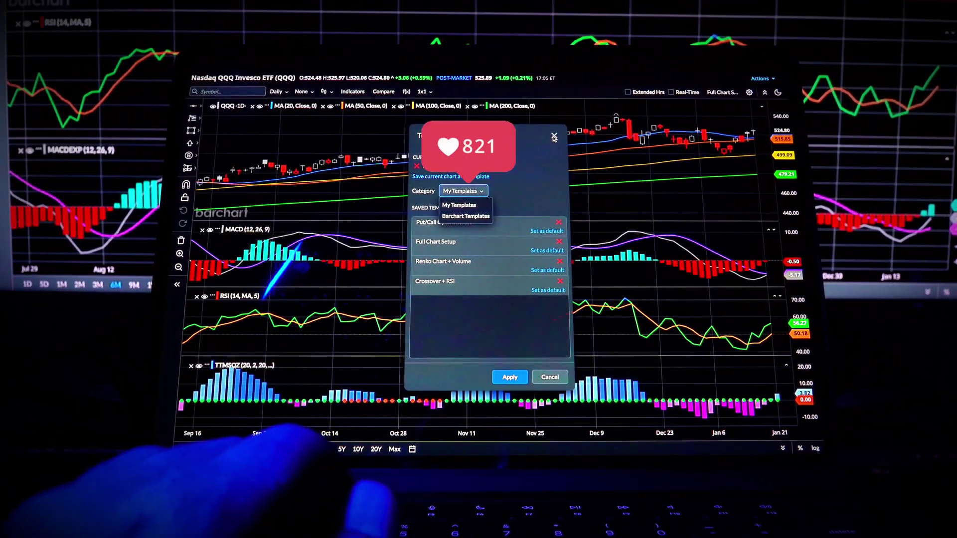
Dismiss the Category dropdown in the Templates dialog.
{"action": "left_click", "coordinate": [523, 324]}
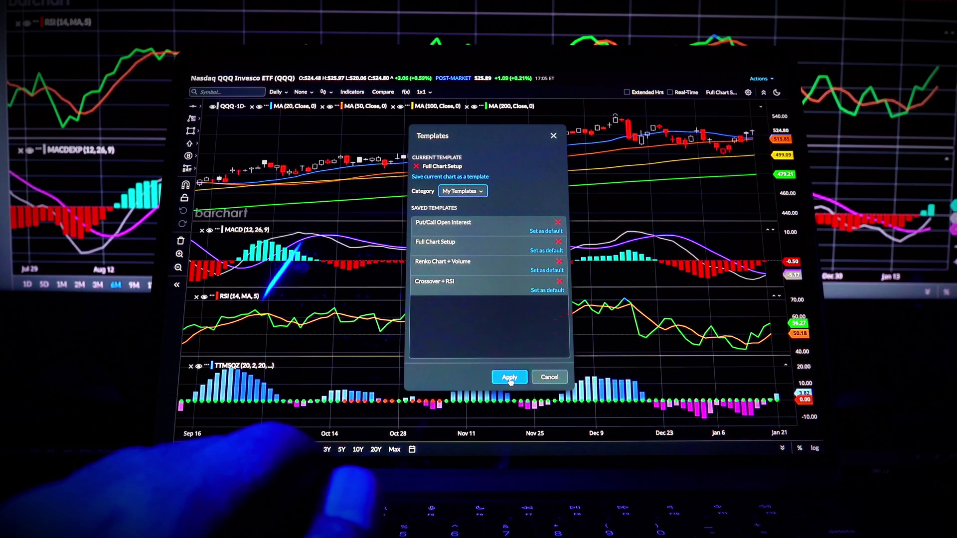